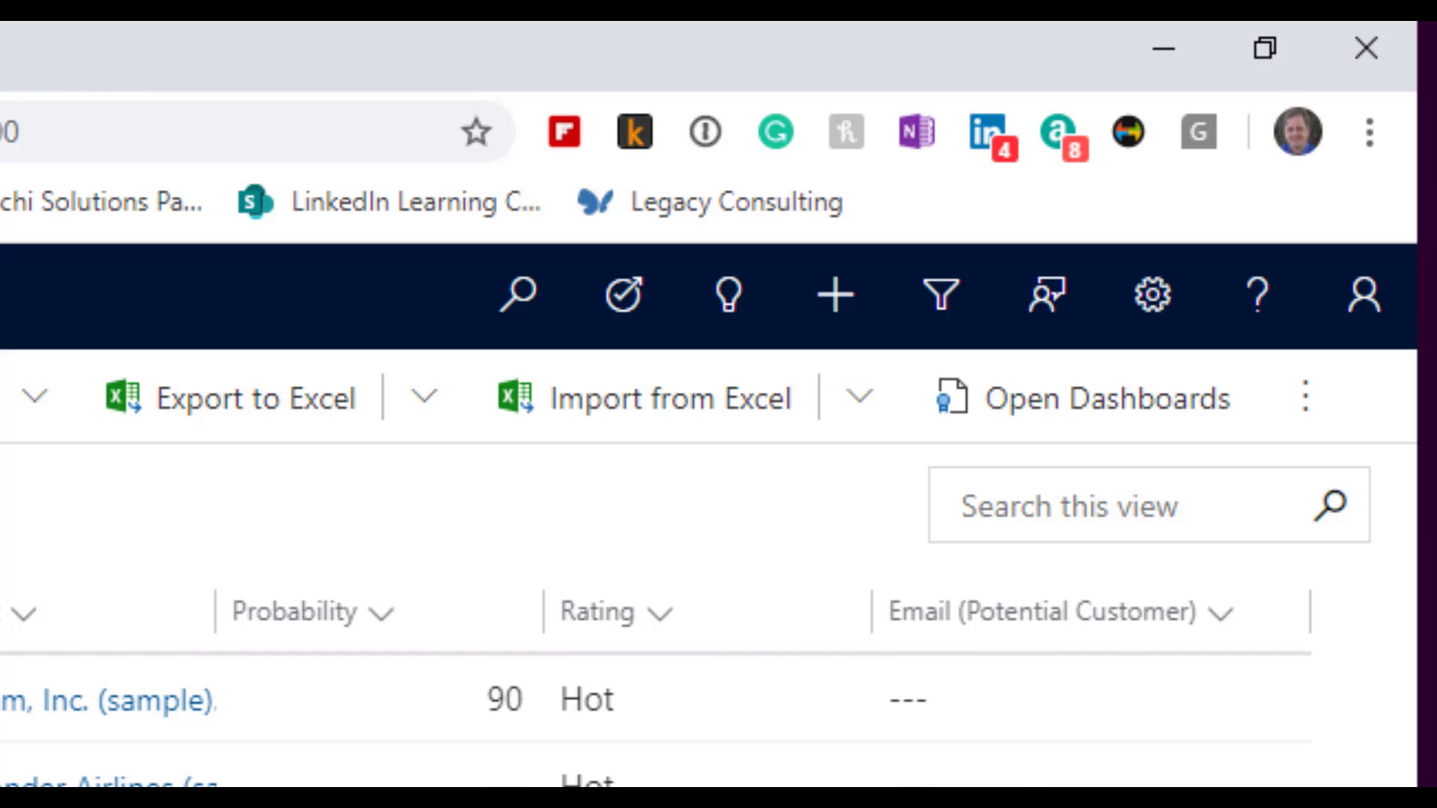
Step: Open Advanced Settings and go to Customizations > Customize the System for the Default Solution
click(1155, 298)
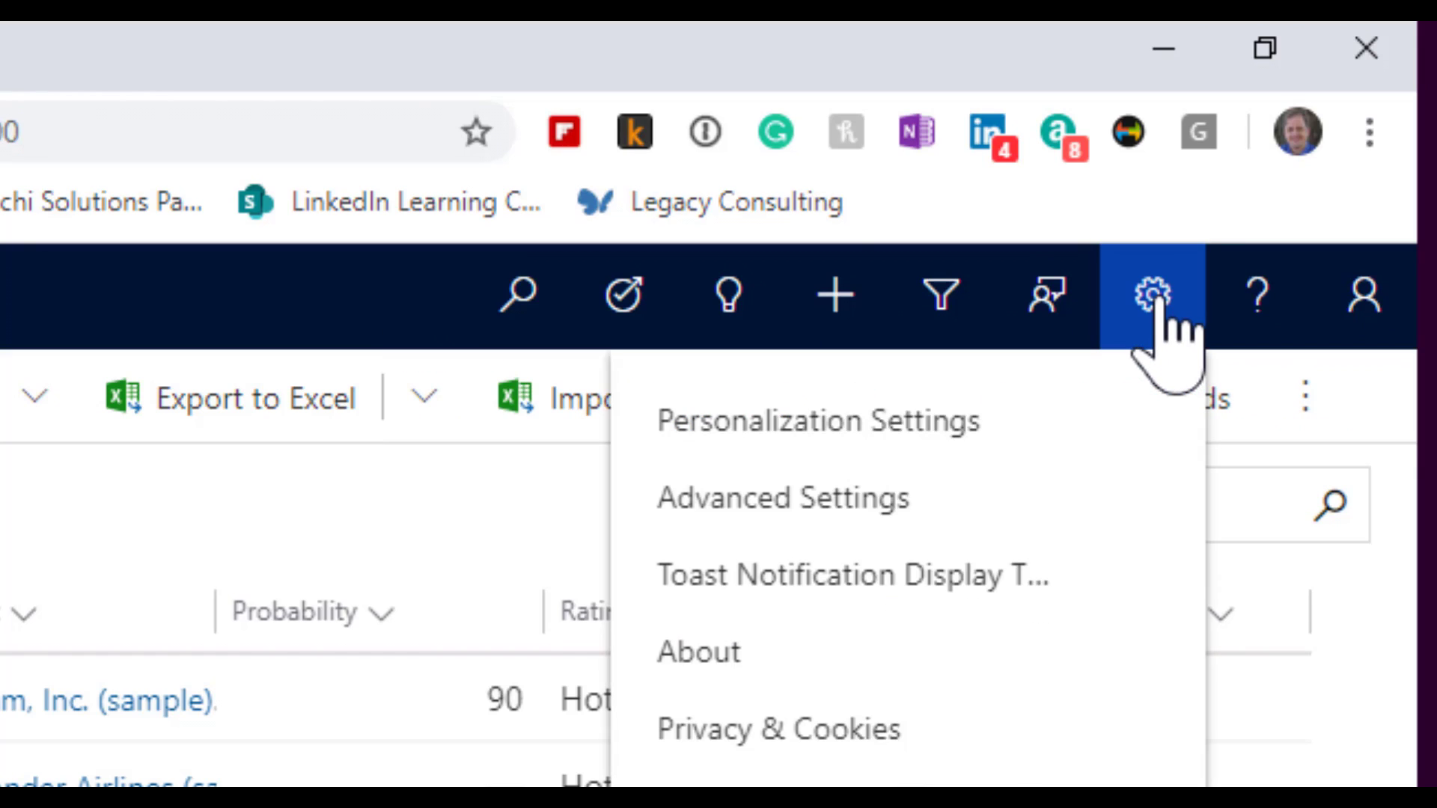
click(944, 503)
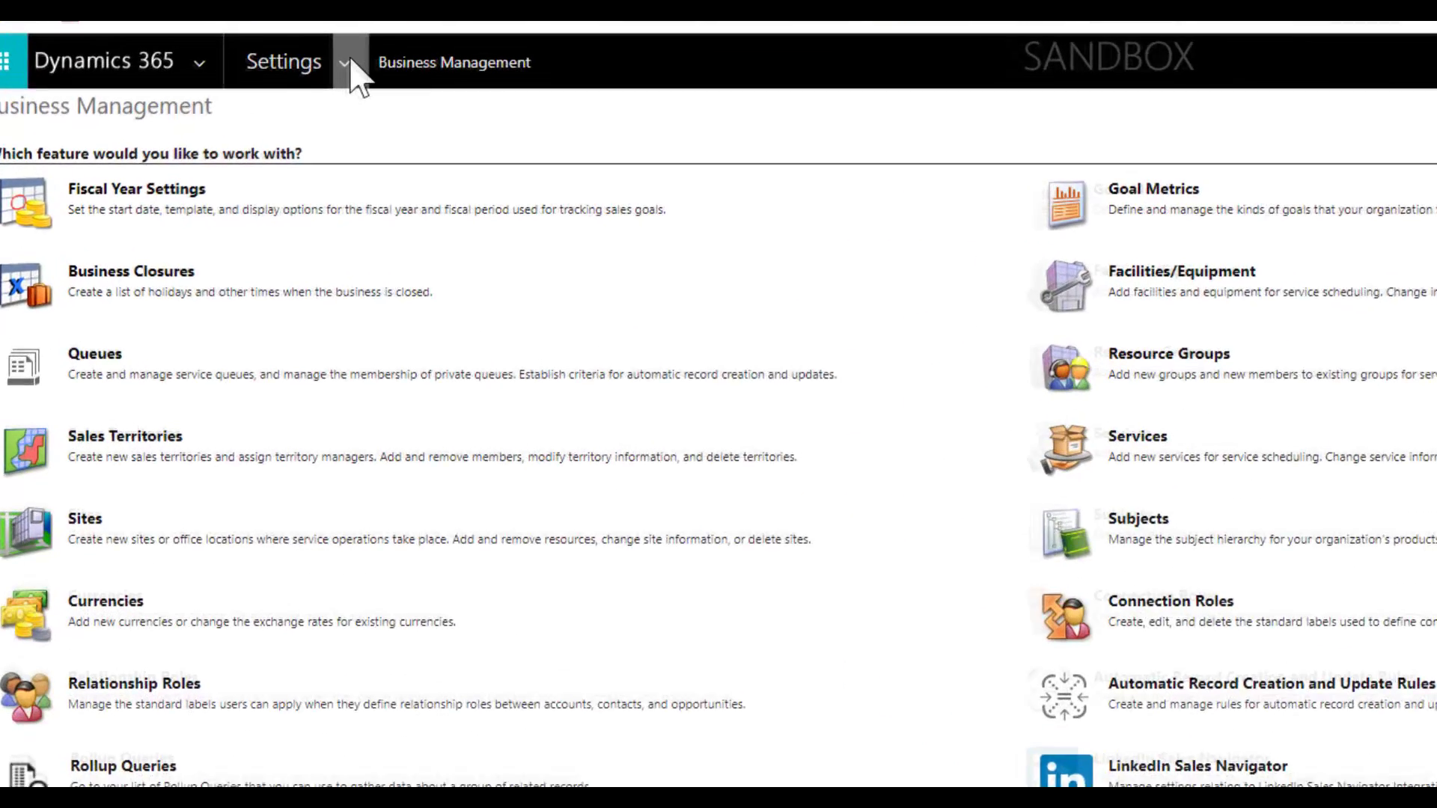
click(348, 63)
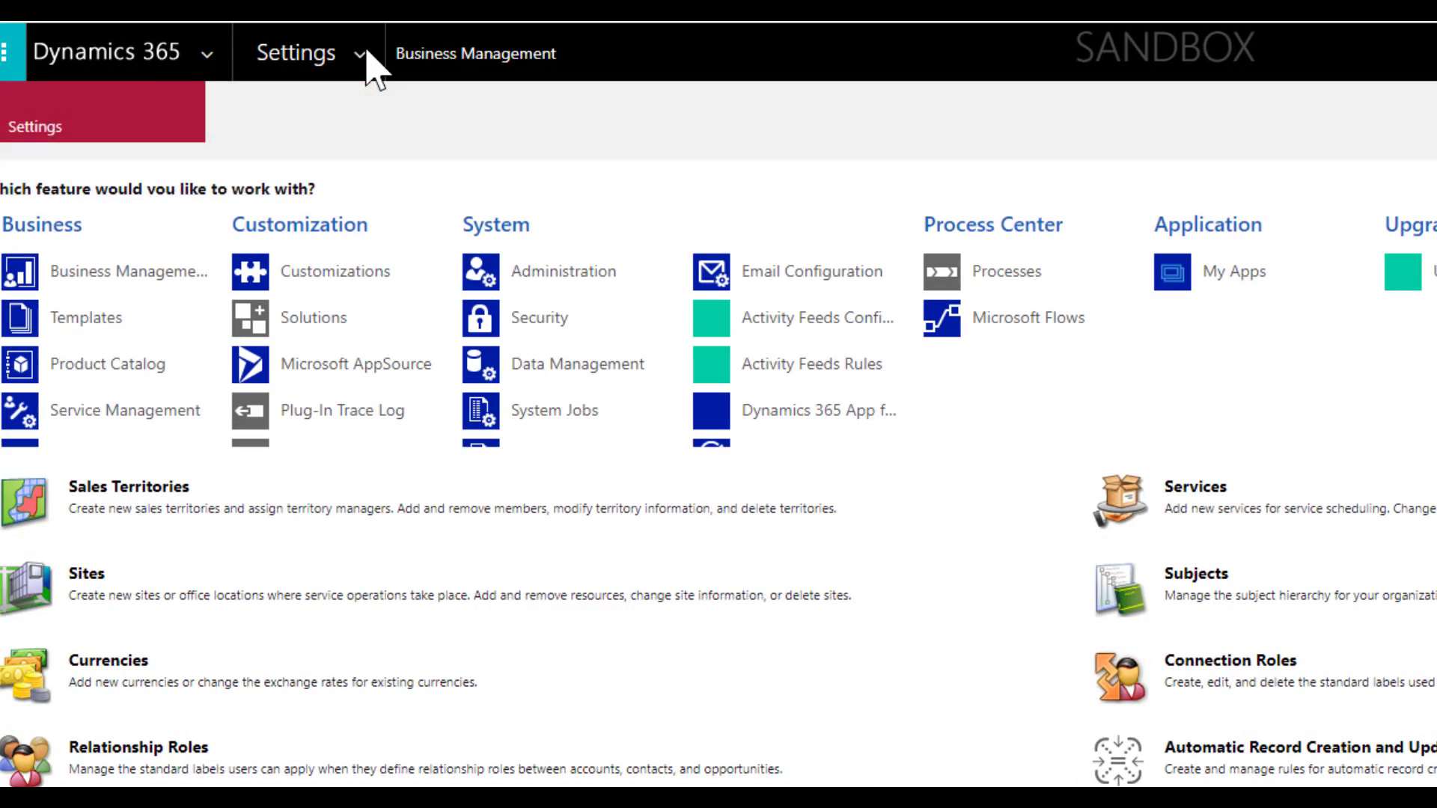
click(332, 278)
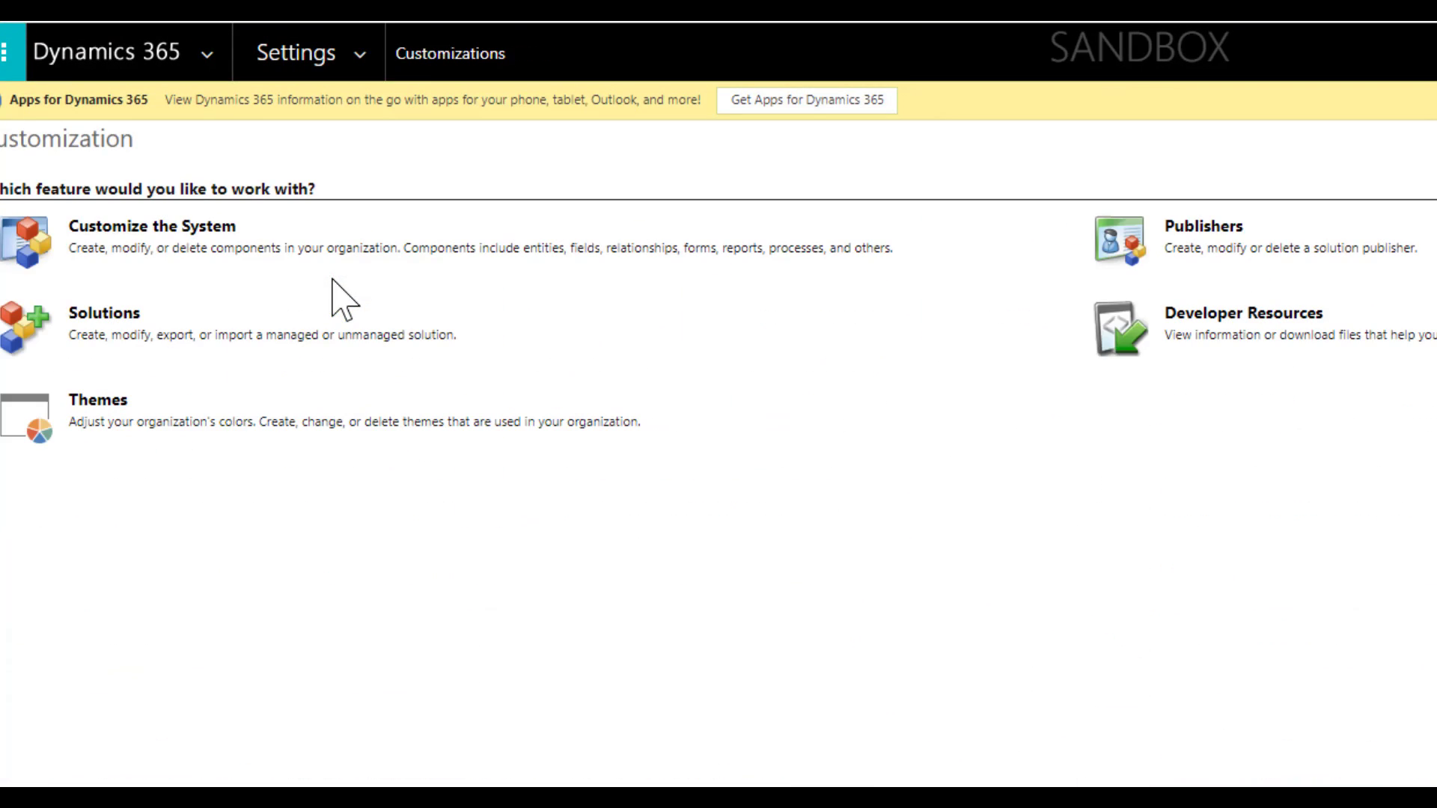
click(161, 226)
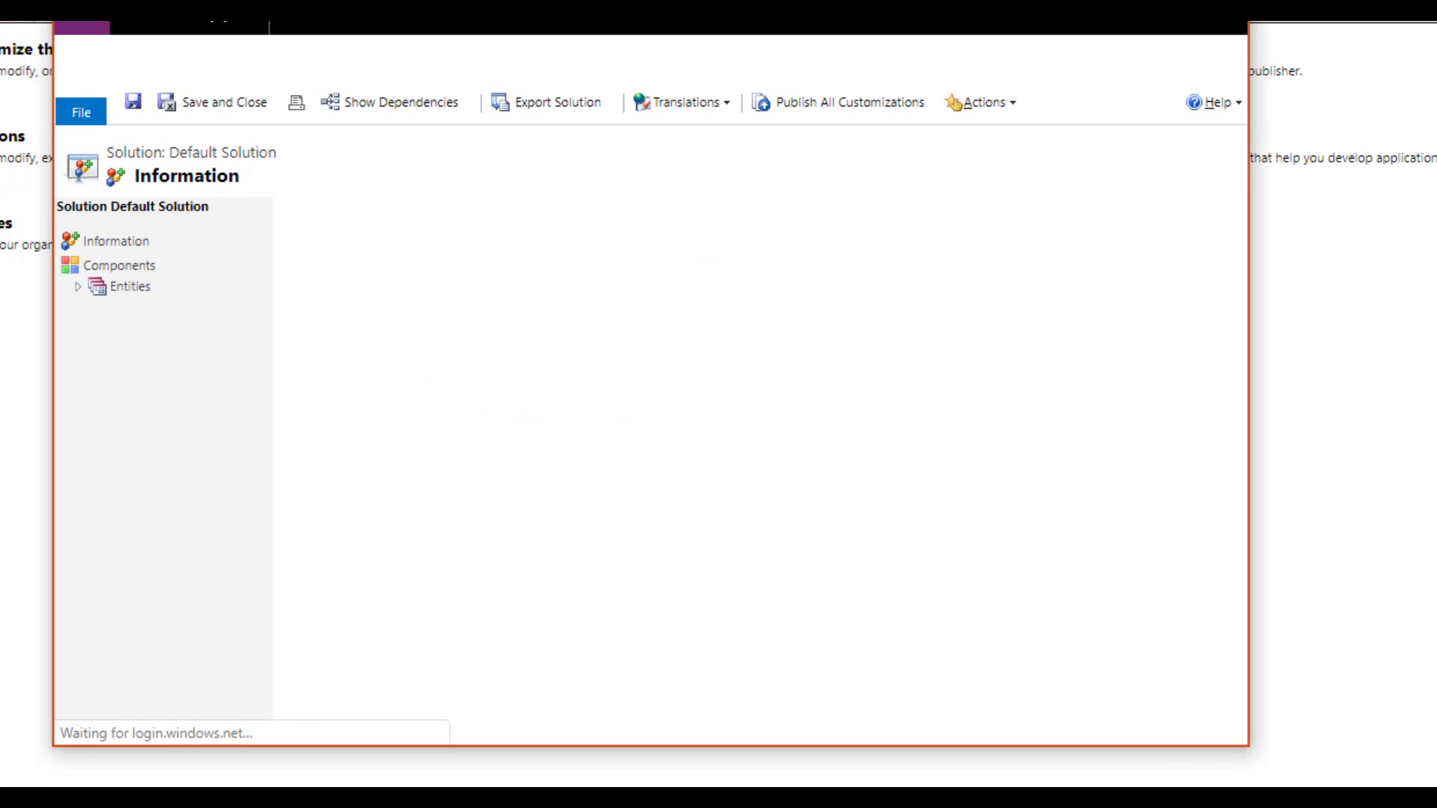
Step: Expand Entities in the Default Solution tree and open the Opportunity entity
click(78, 287)
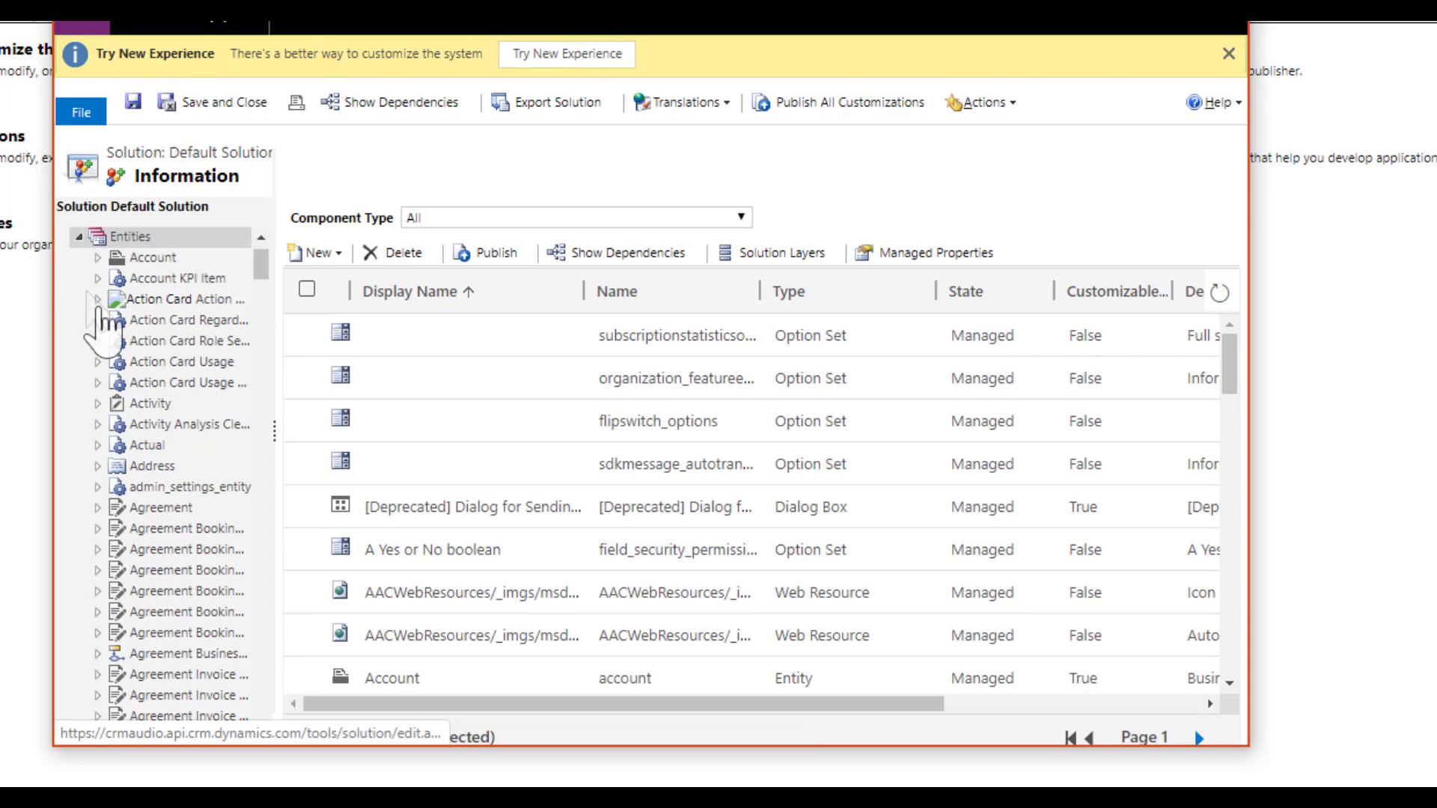
scroll(160, 479, down, 5)
scroll(160, 479, down, 5)
scroll(159, 479, down, 5)
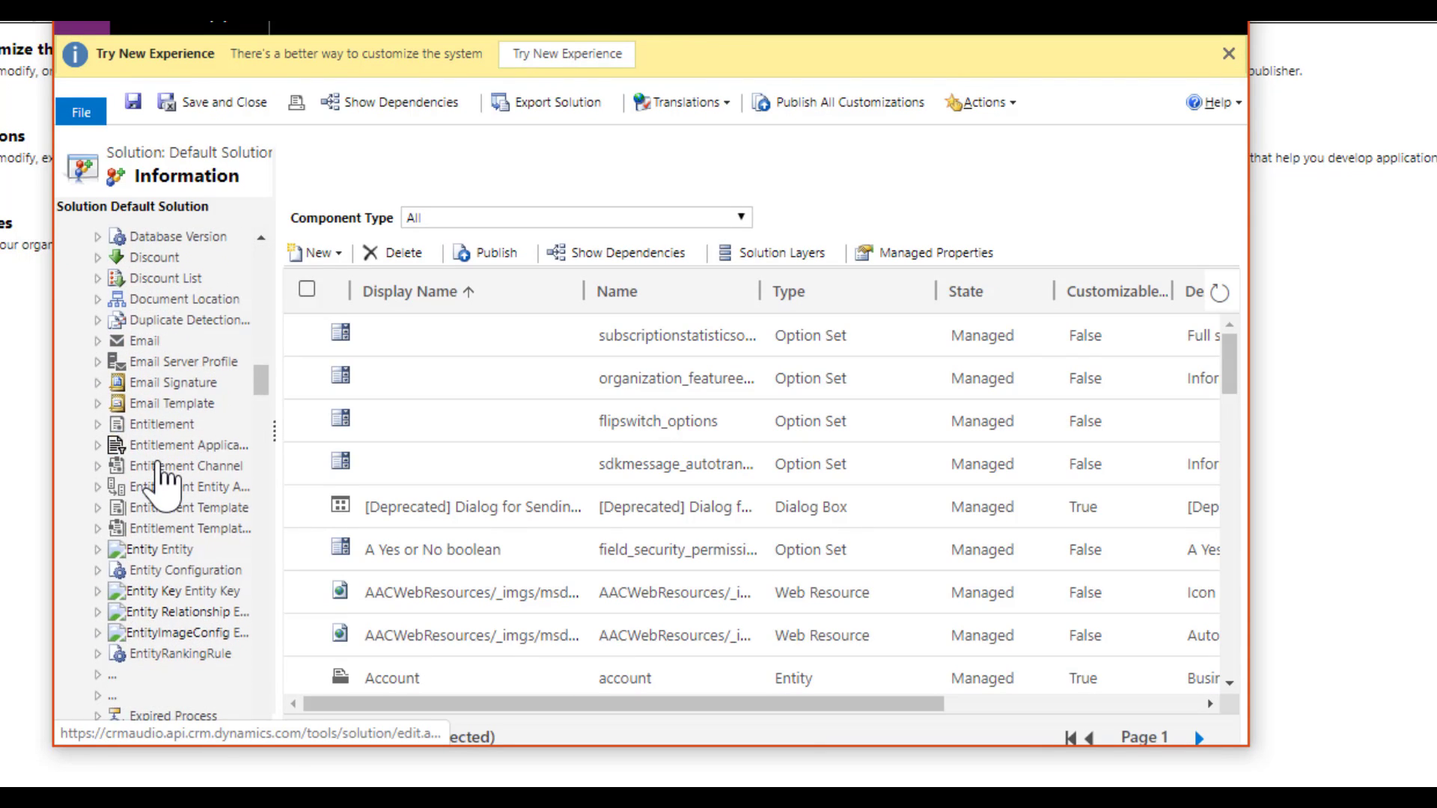
scroll(160, 478, down, 5)
scroll(160, 478, down, 5)
scroll(161, 478, down, 5)
scroll(162, 479, down, 3)
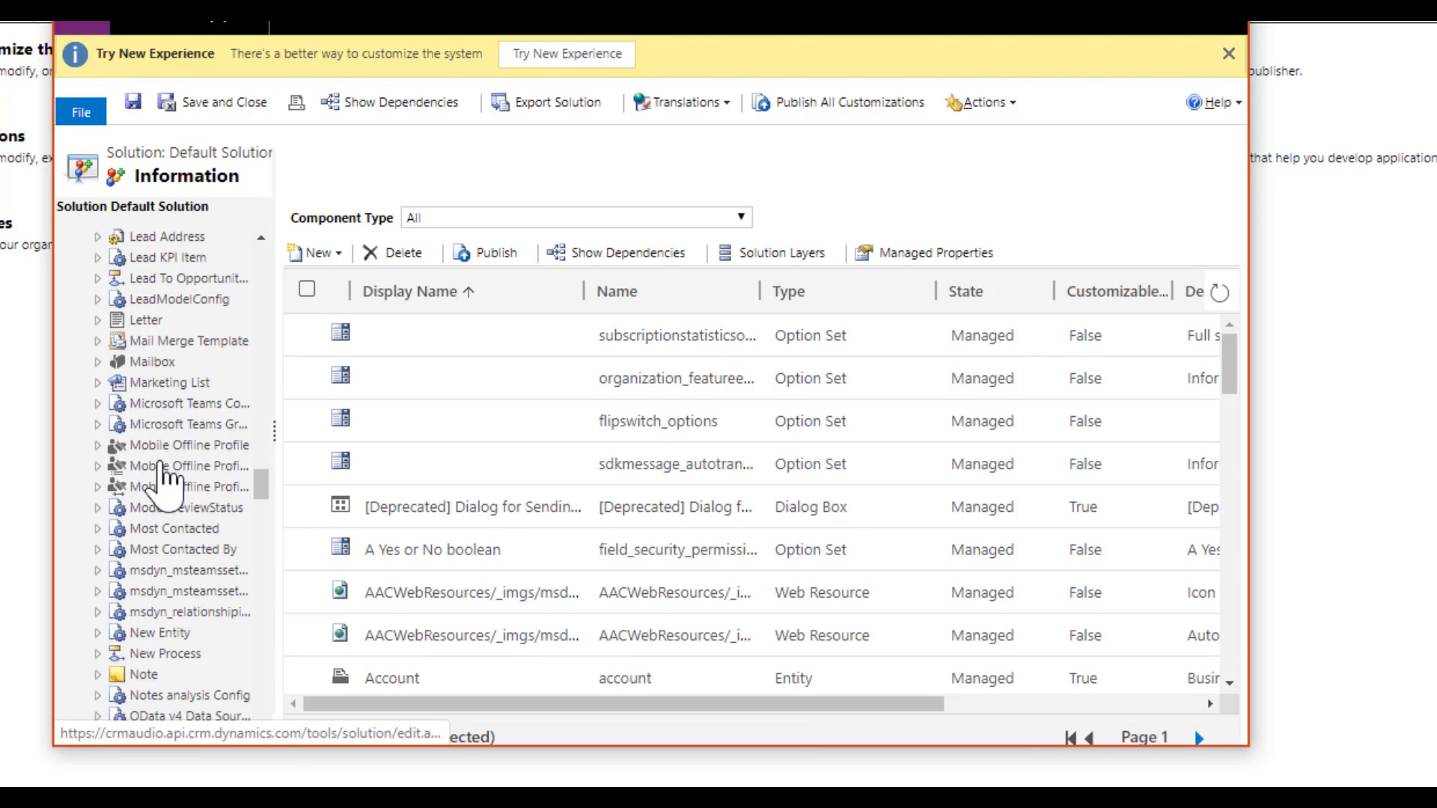
scroll(160, 479, down, 10)
scroll(193, 554, up, 2)
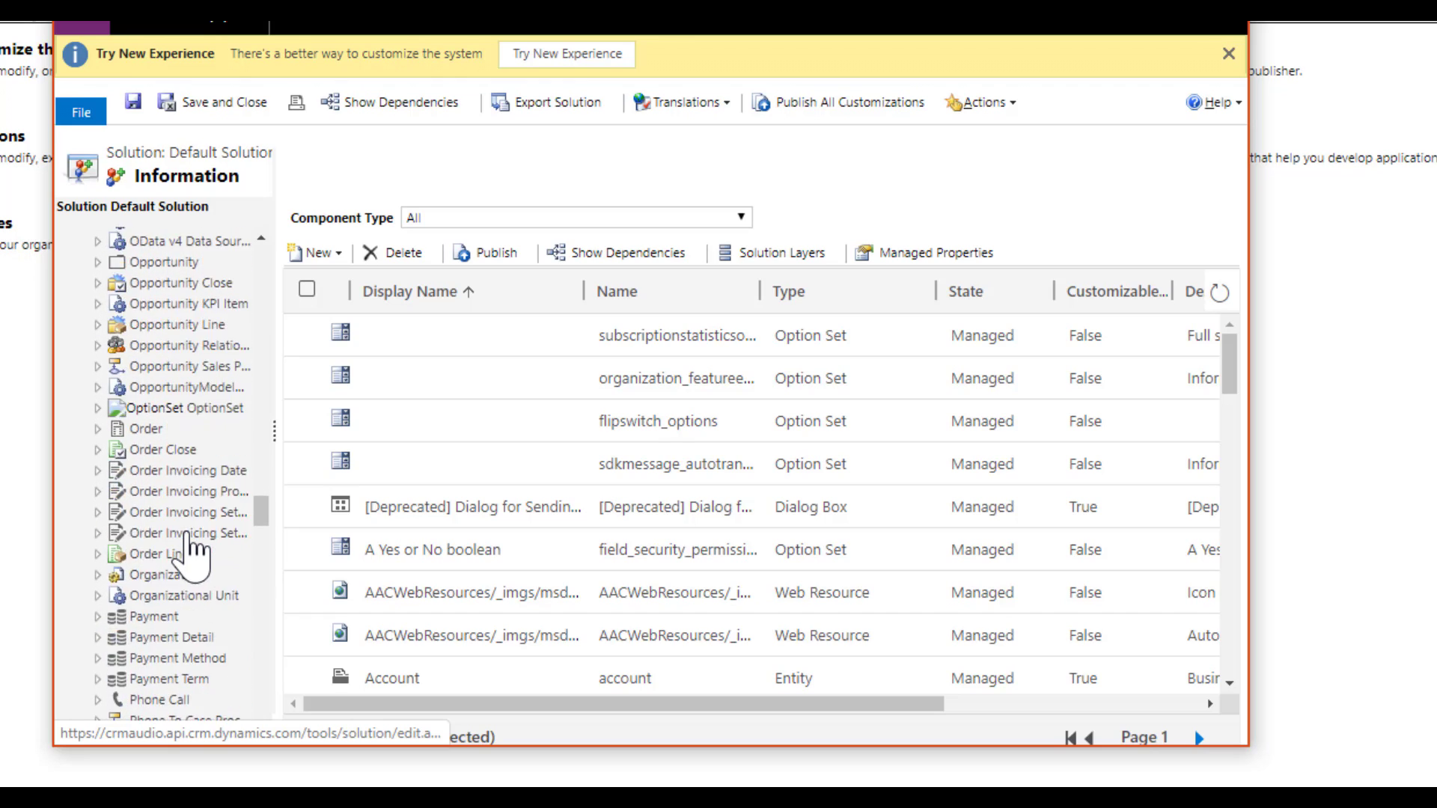
scroll(189, 535, up, 1)
click(184, 278)
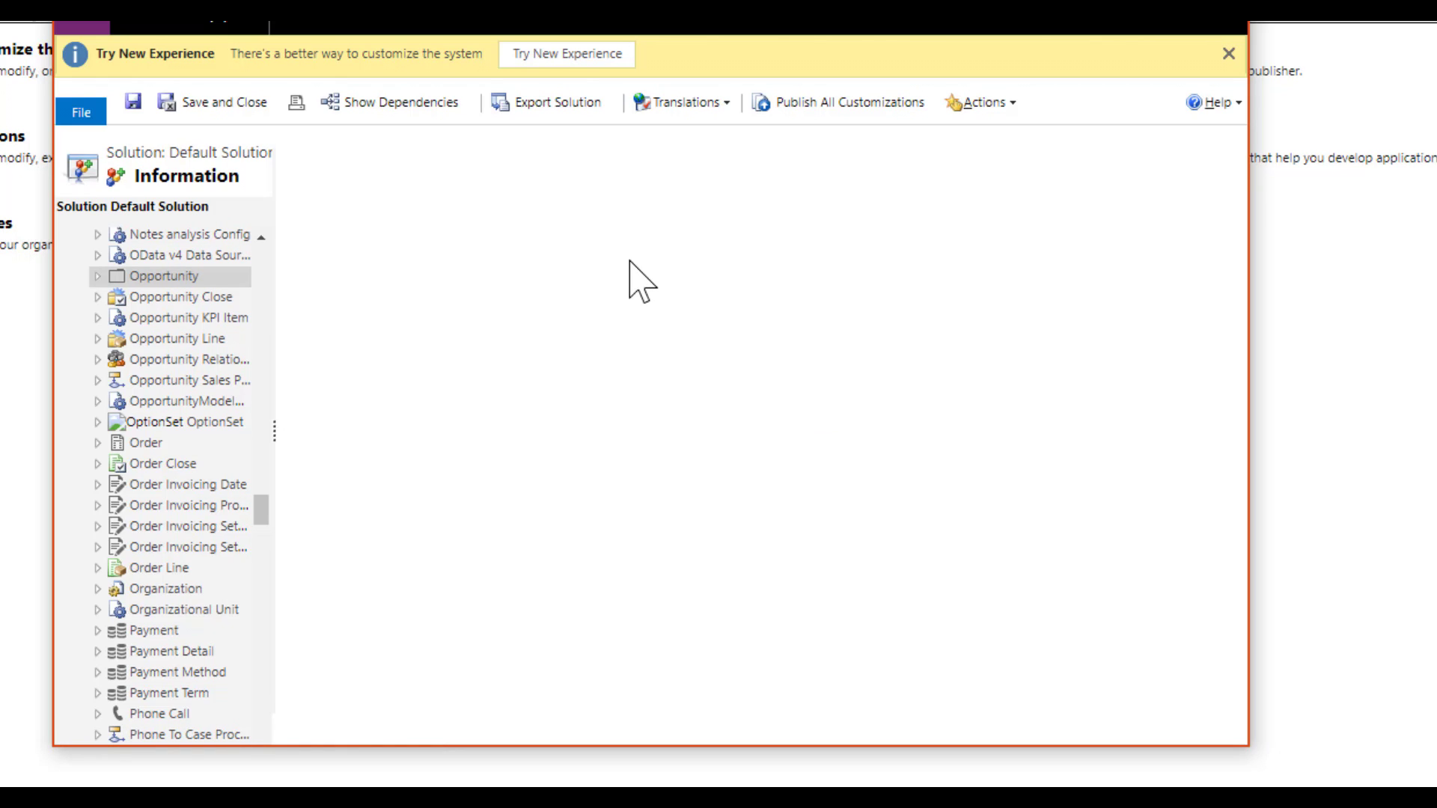
Step: Add the Kanban control to Opportunity's controls, set it as the Web control, and save
click(511, 216)
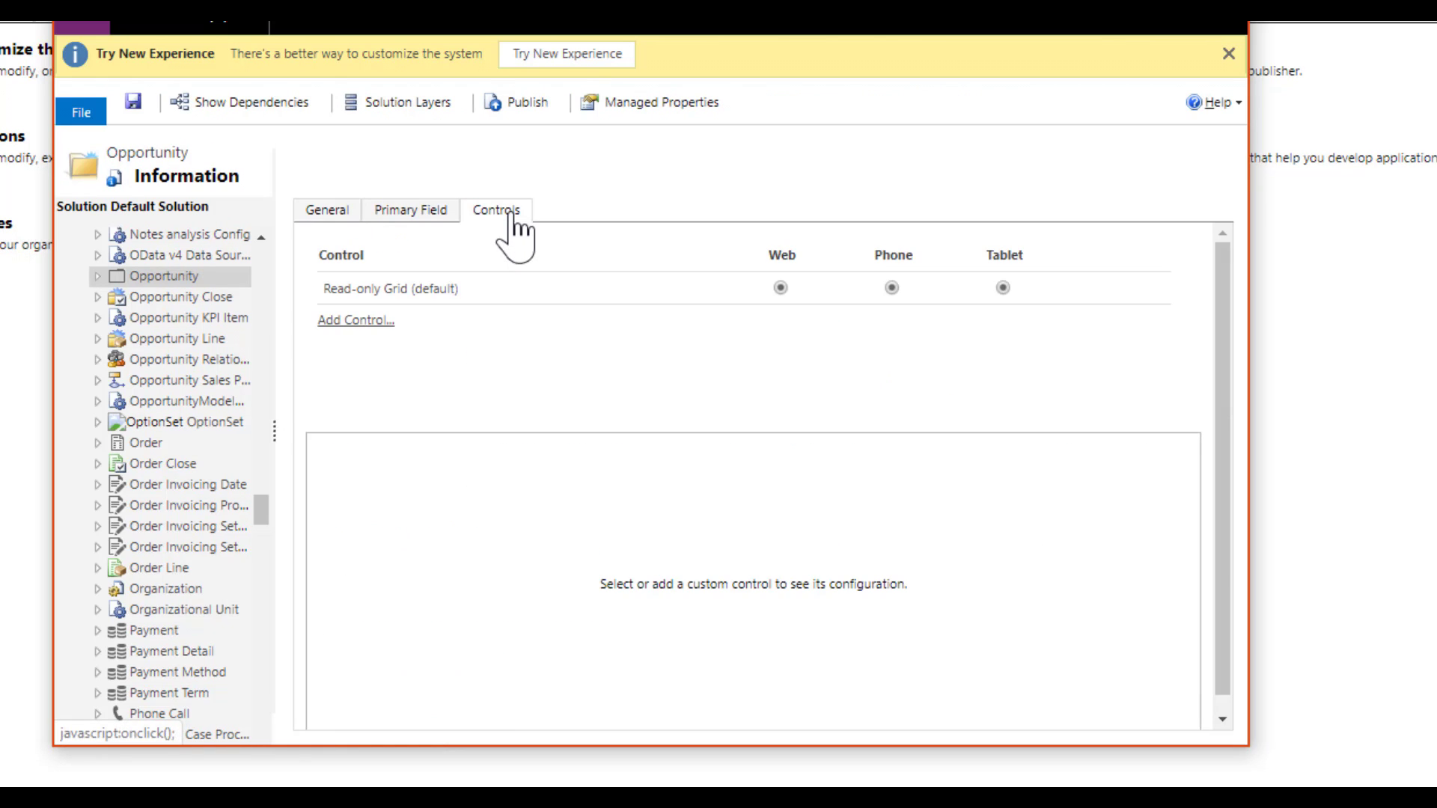
click(371, 325)
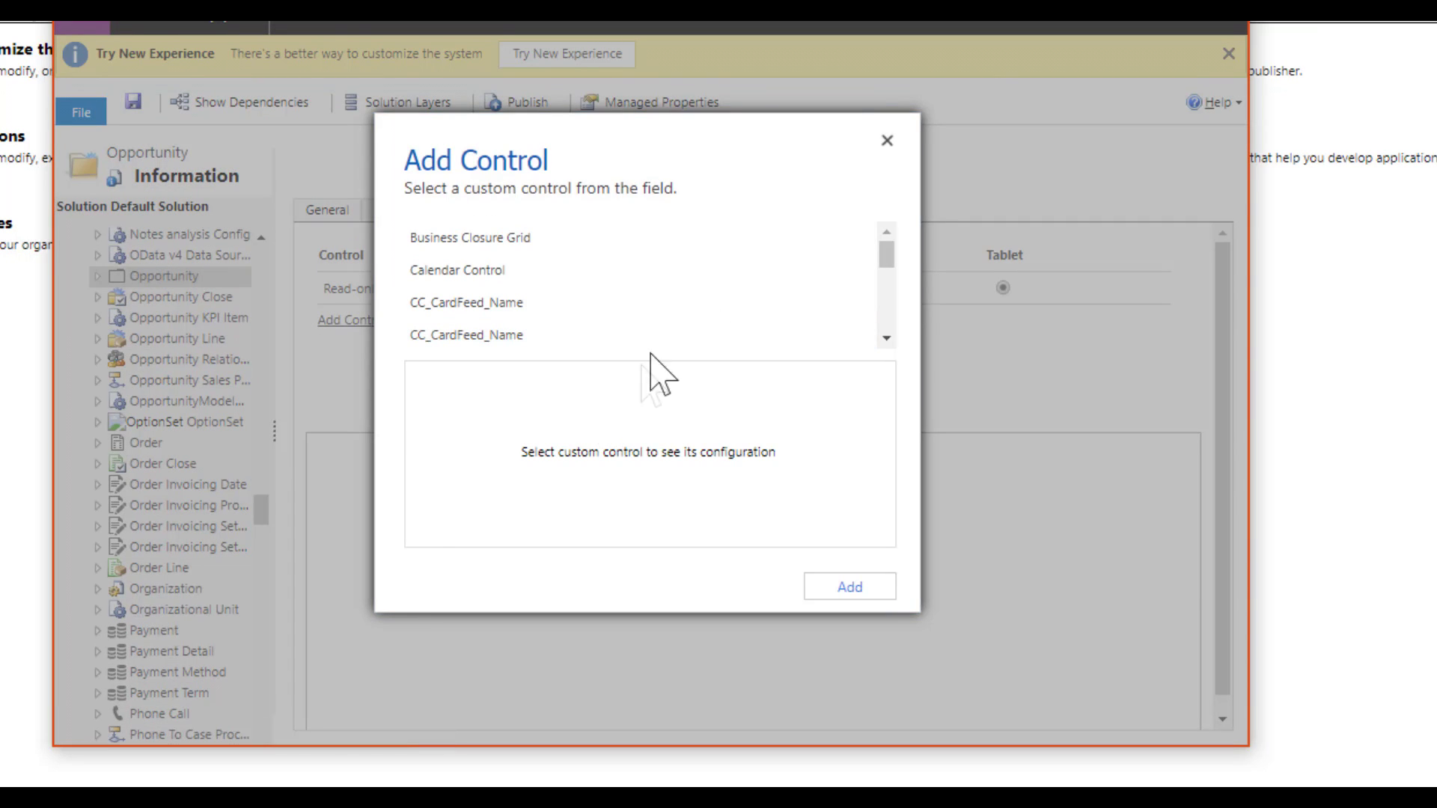
drag(890, 258, 901, 334)
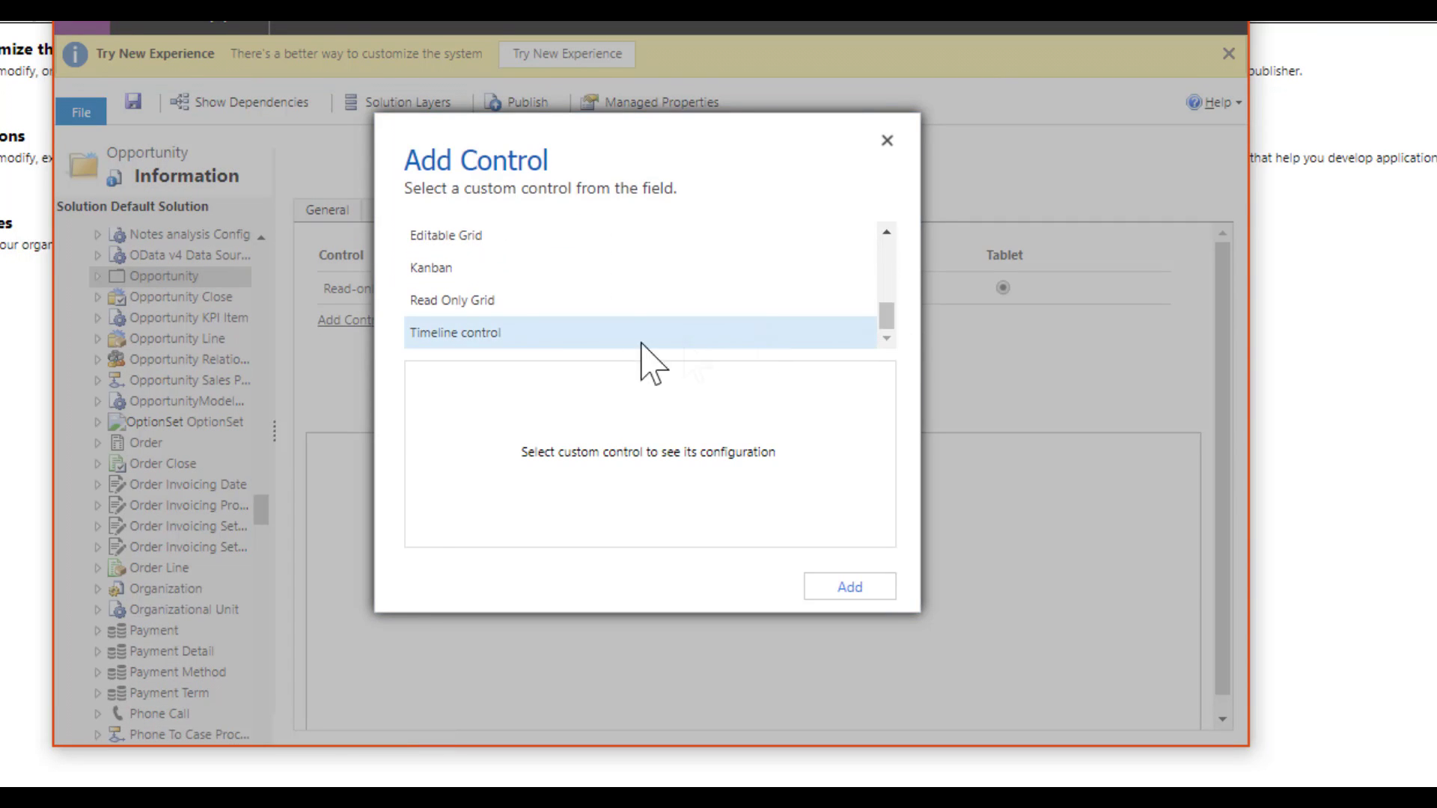
click(475, 277)
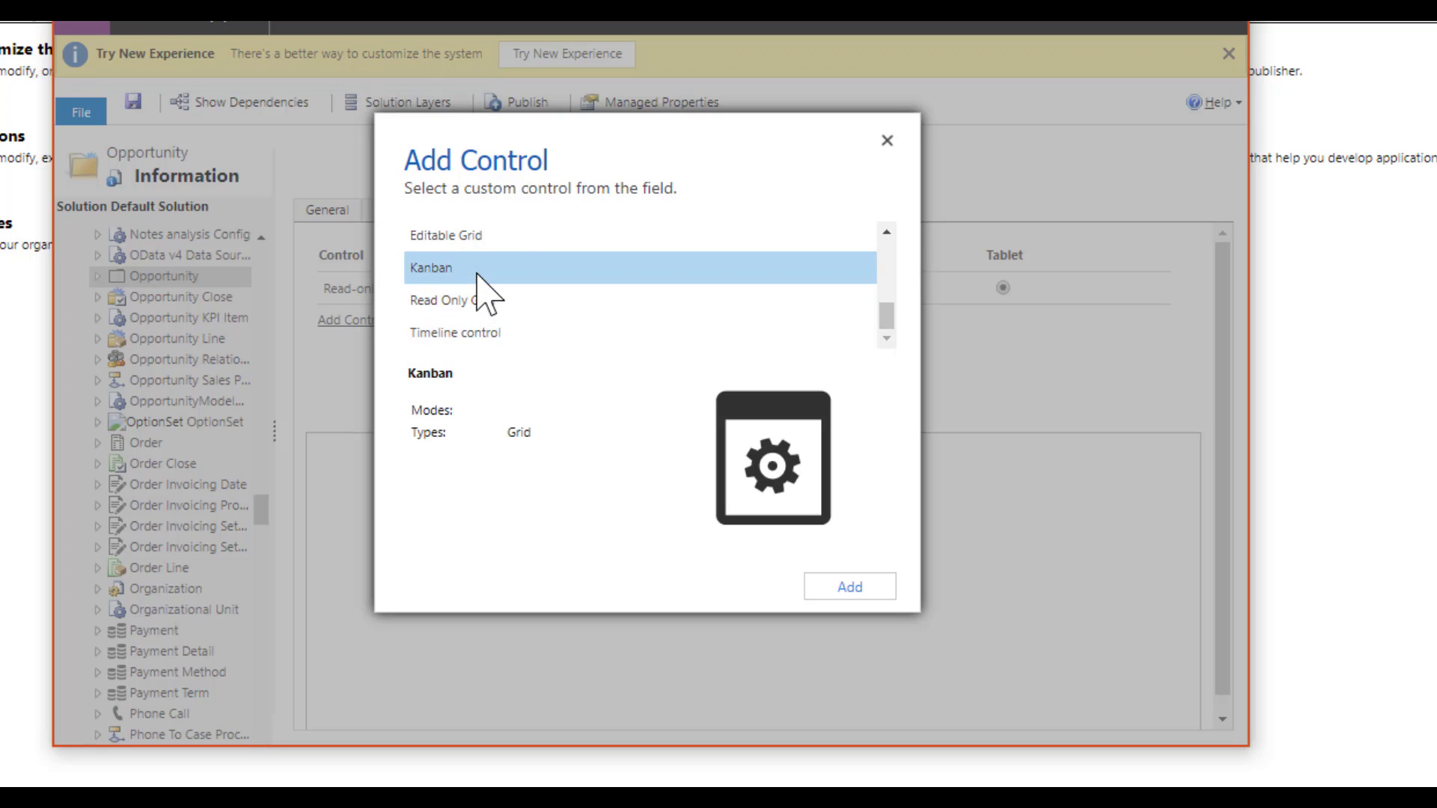
click(847, 592)
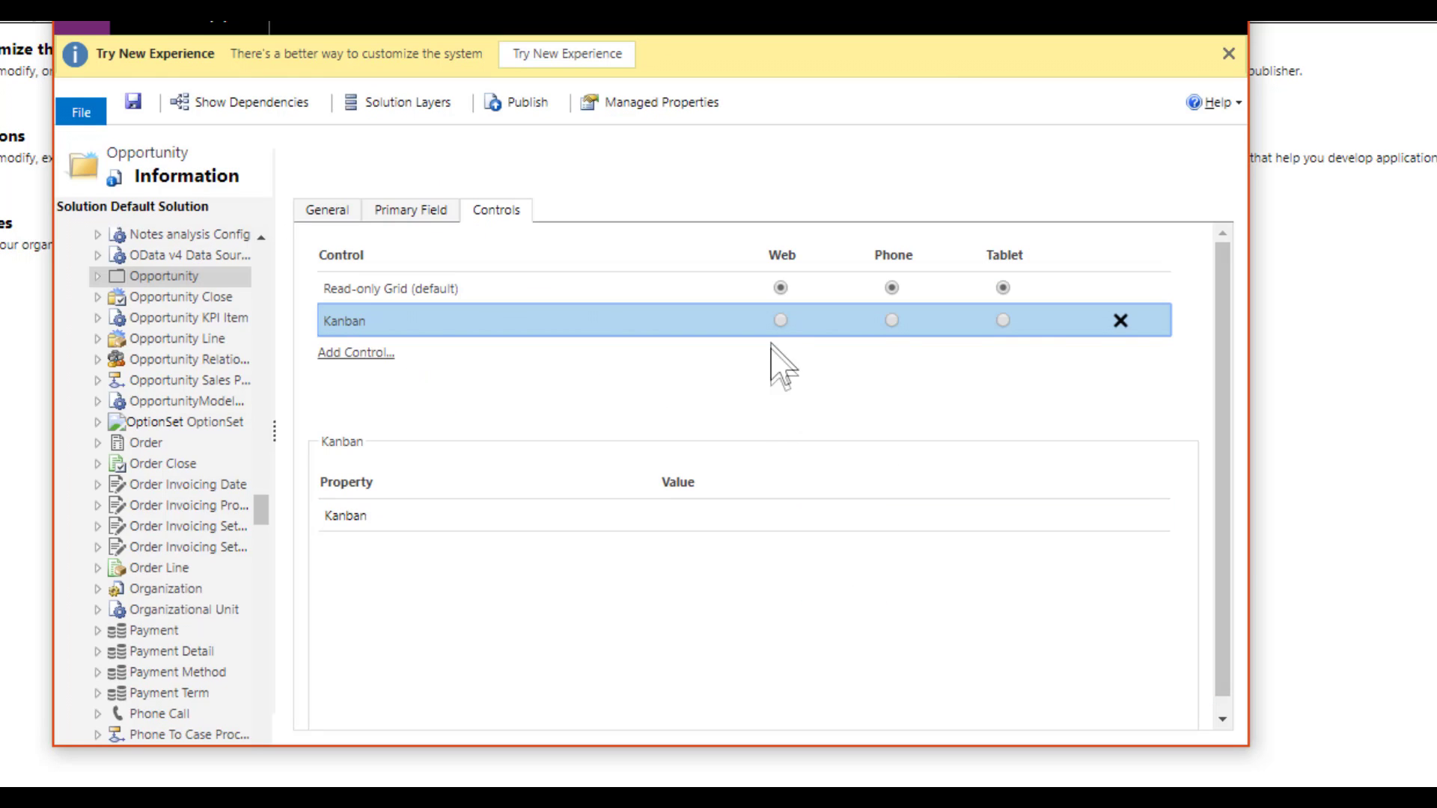
click(781, 322)
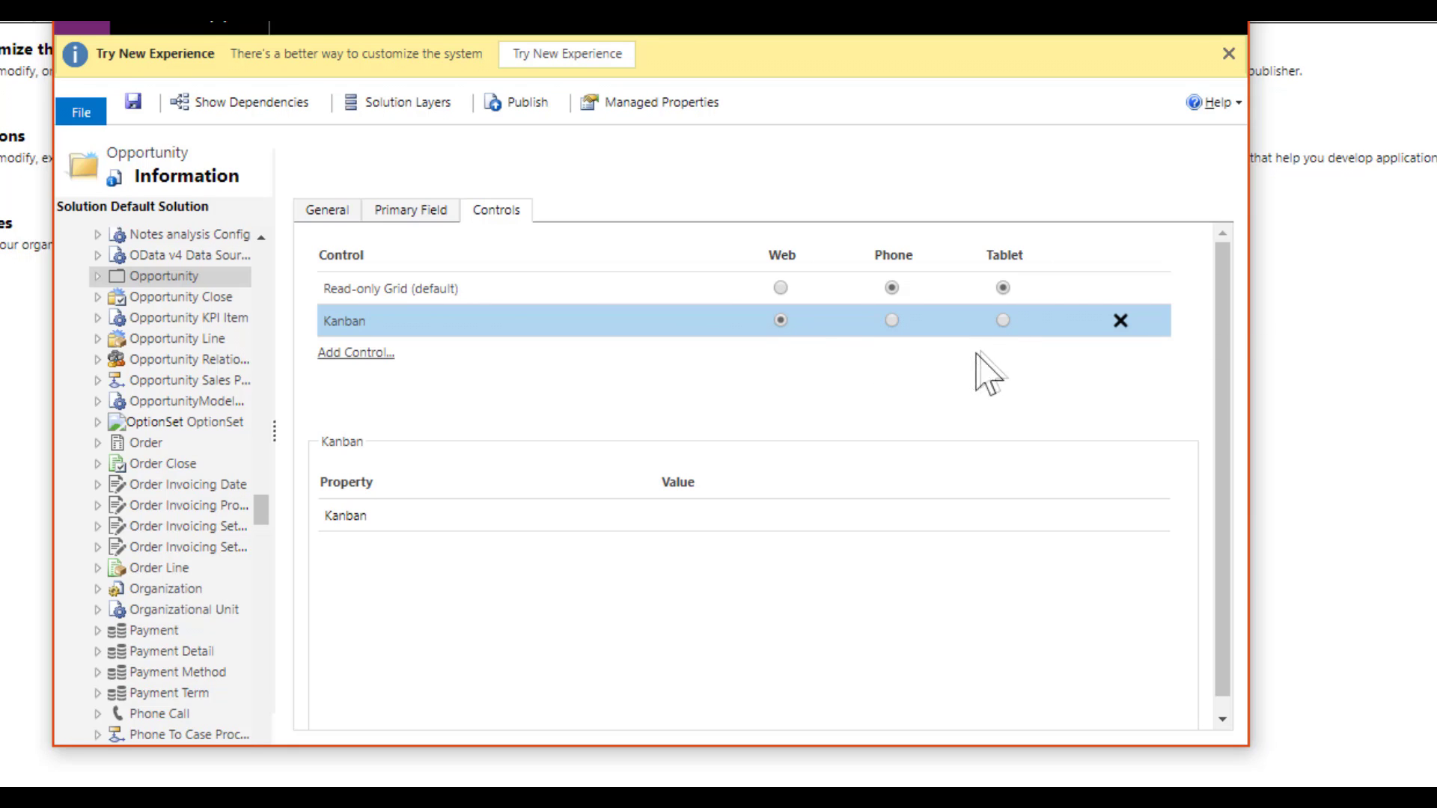
click(134, 102)
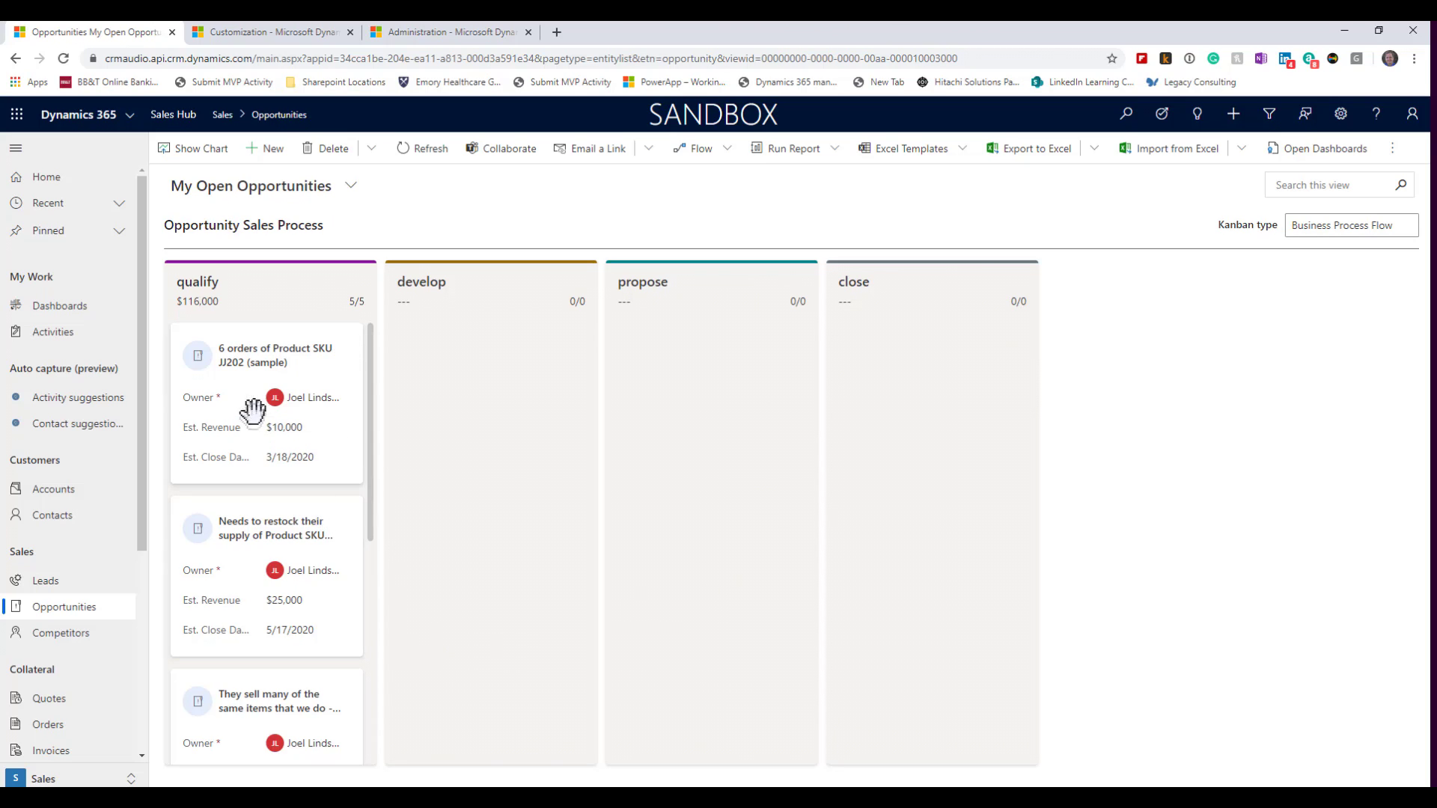
Step: Drag the $10,000 JJ202 card into develop, advance it to Develop, then drag the follow-up card
drag(339, 374, 574, 407)
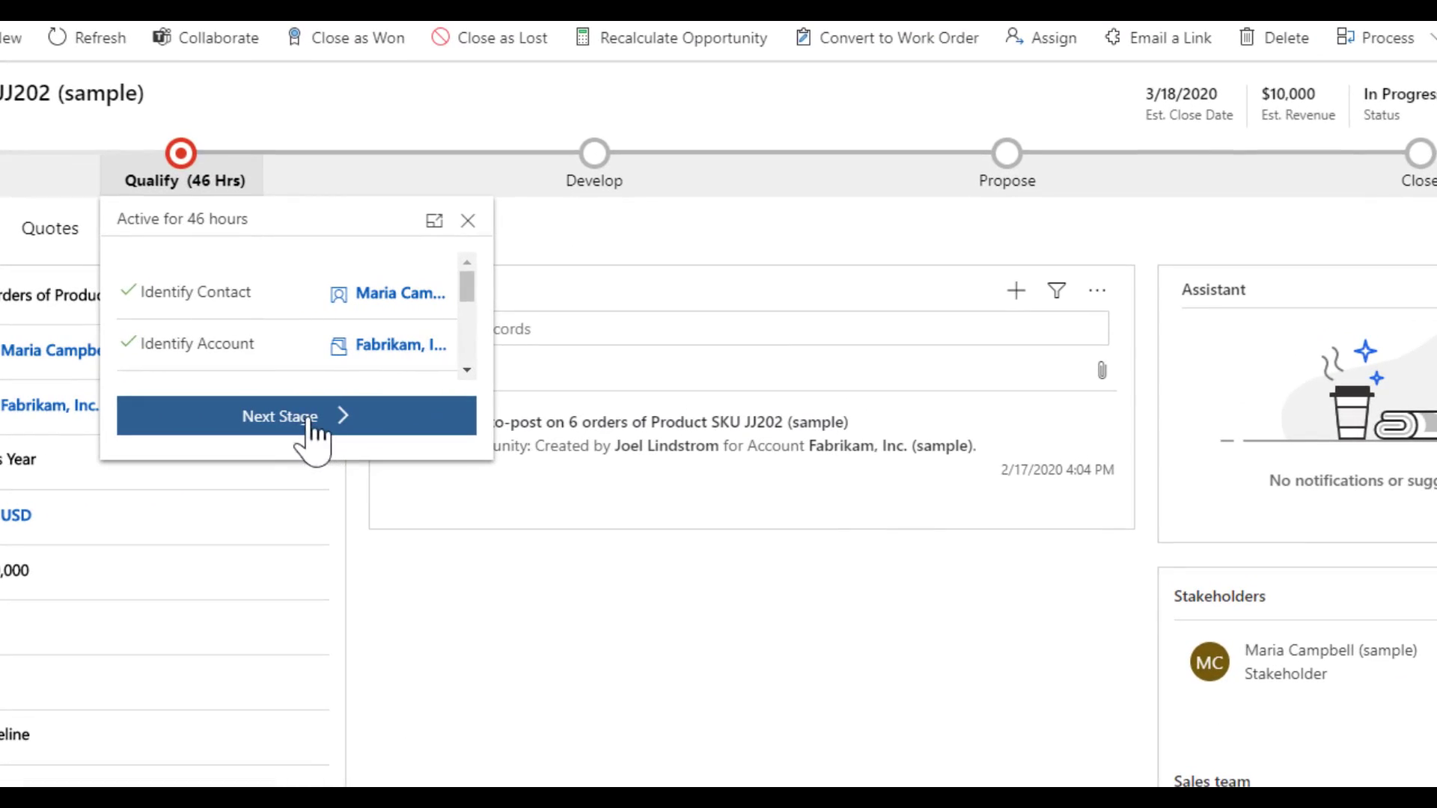
click(585, 404)
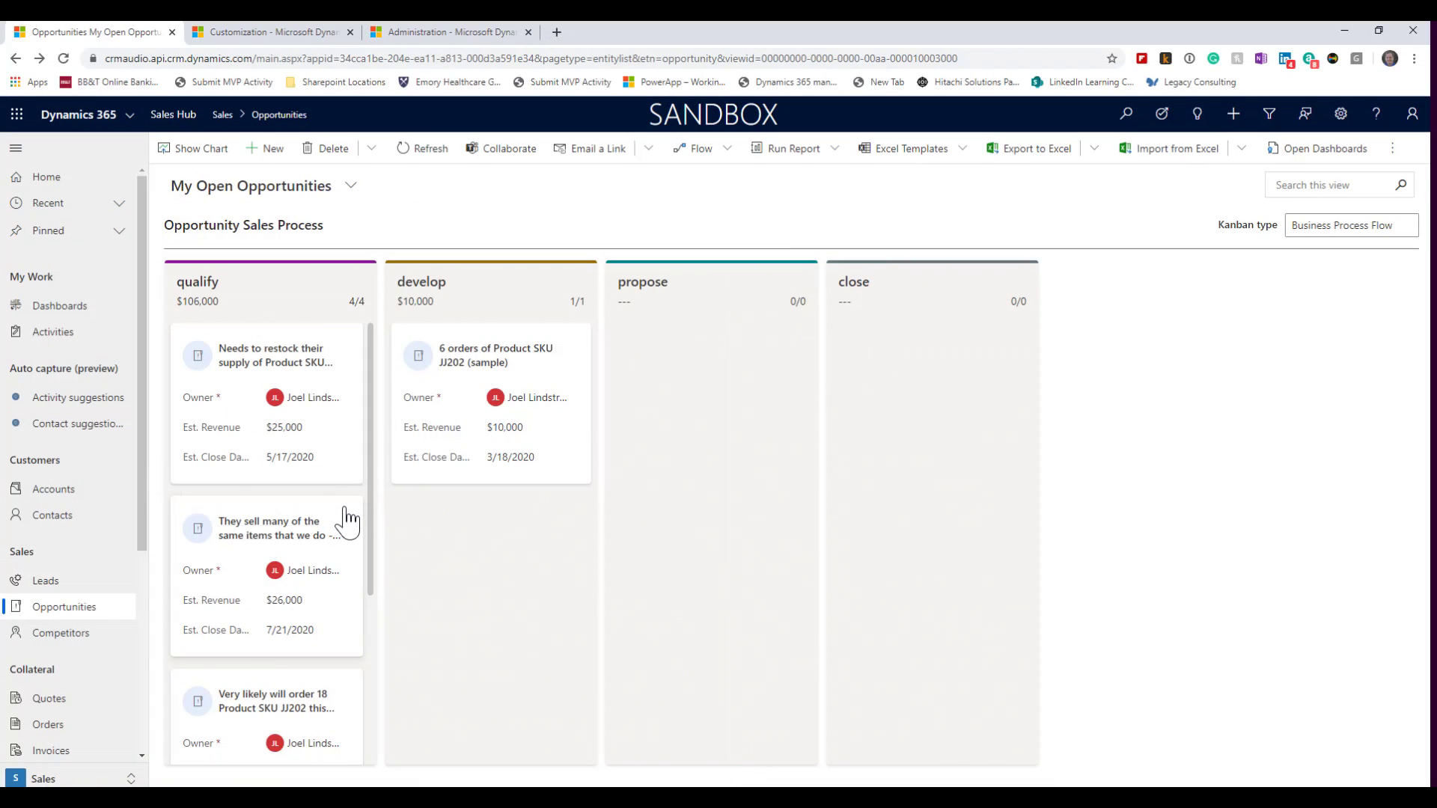
mouse_move(362, 530)
mouse_down()
mouse_move(581, 562)
mouse_move(674, 227)
mouse_move(738, 375)
mouse_move(725, 340)
mouse_move(606, 280)
mouse_move(572, 330)
mouse_up()
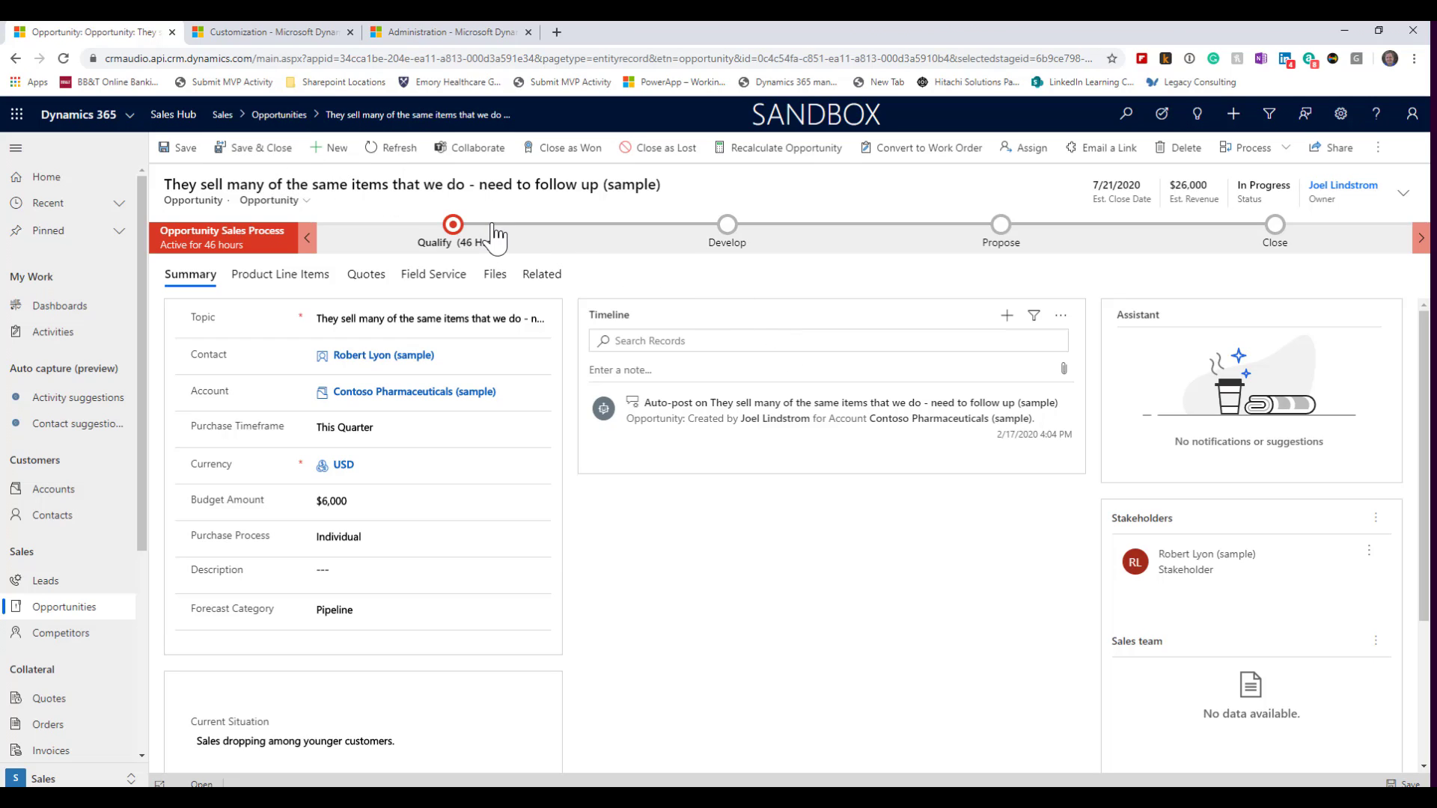
Step: Save and close the follow-up record, drag its $26,000 card into develop, and open Qualify details
click(283, 148)
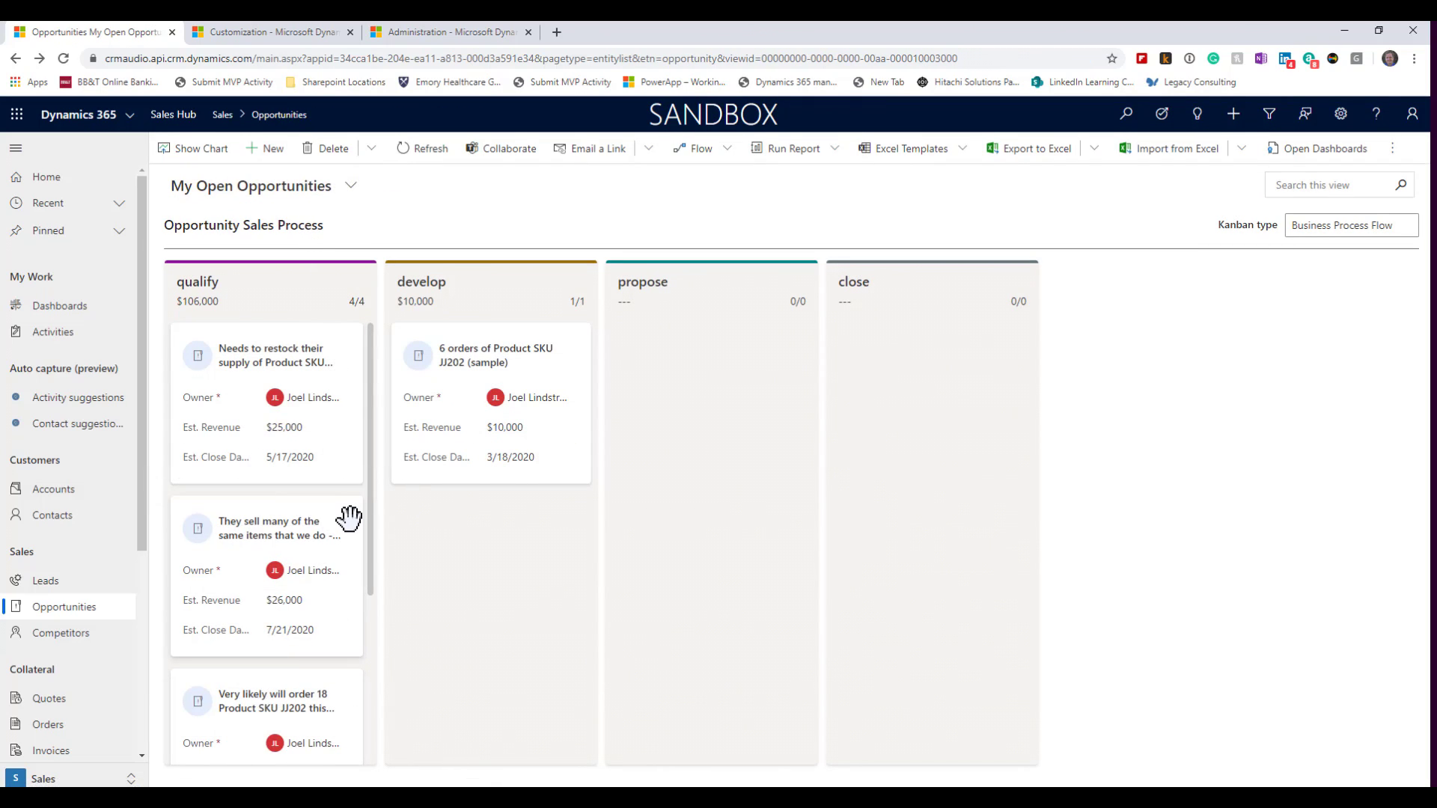
drag(350, 517, 575, 331)
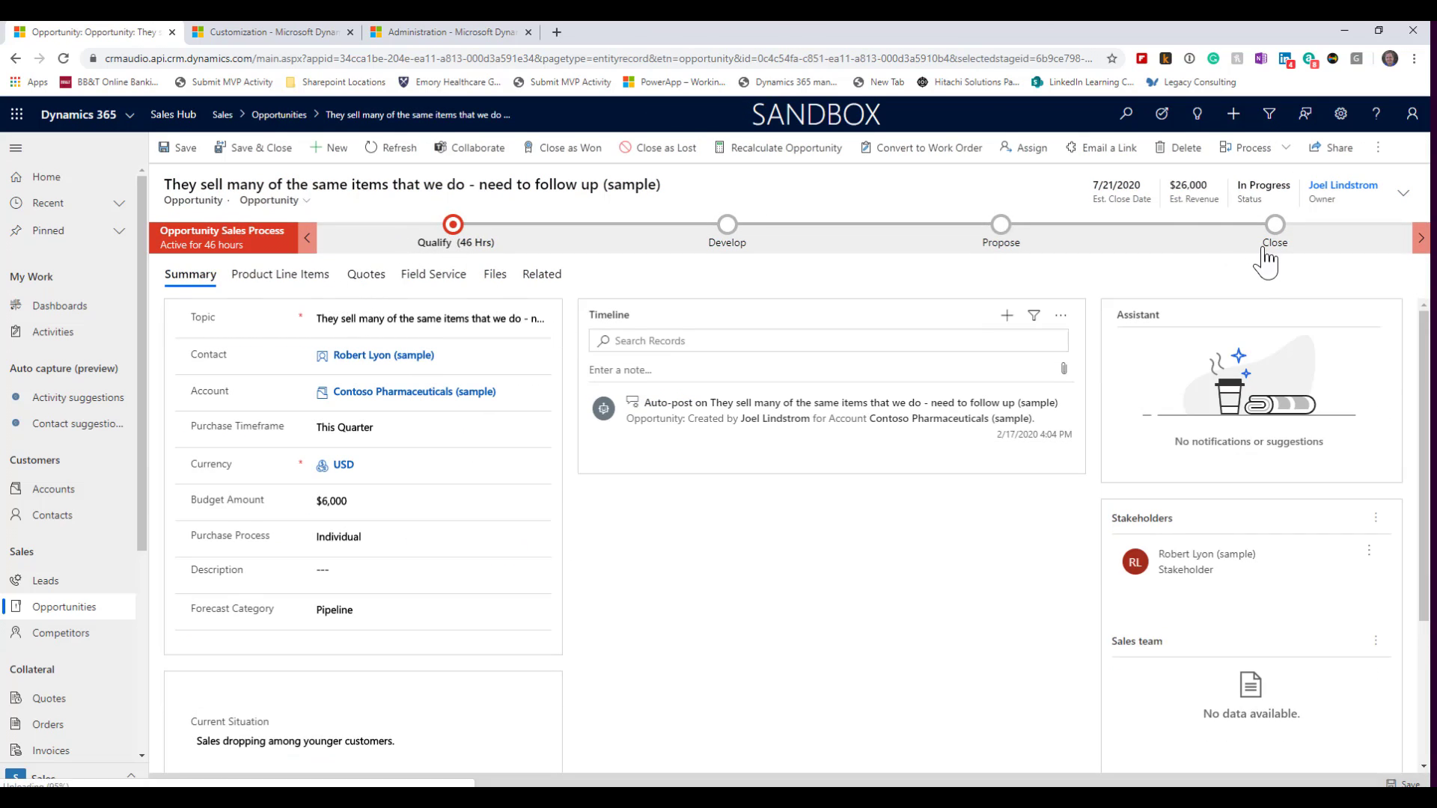
click(454, 229)
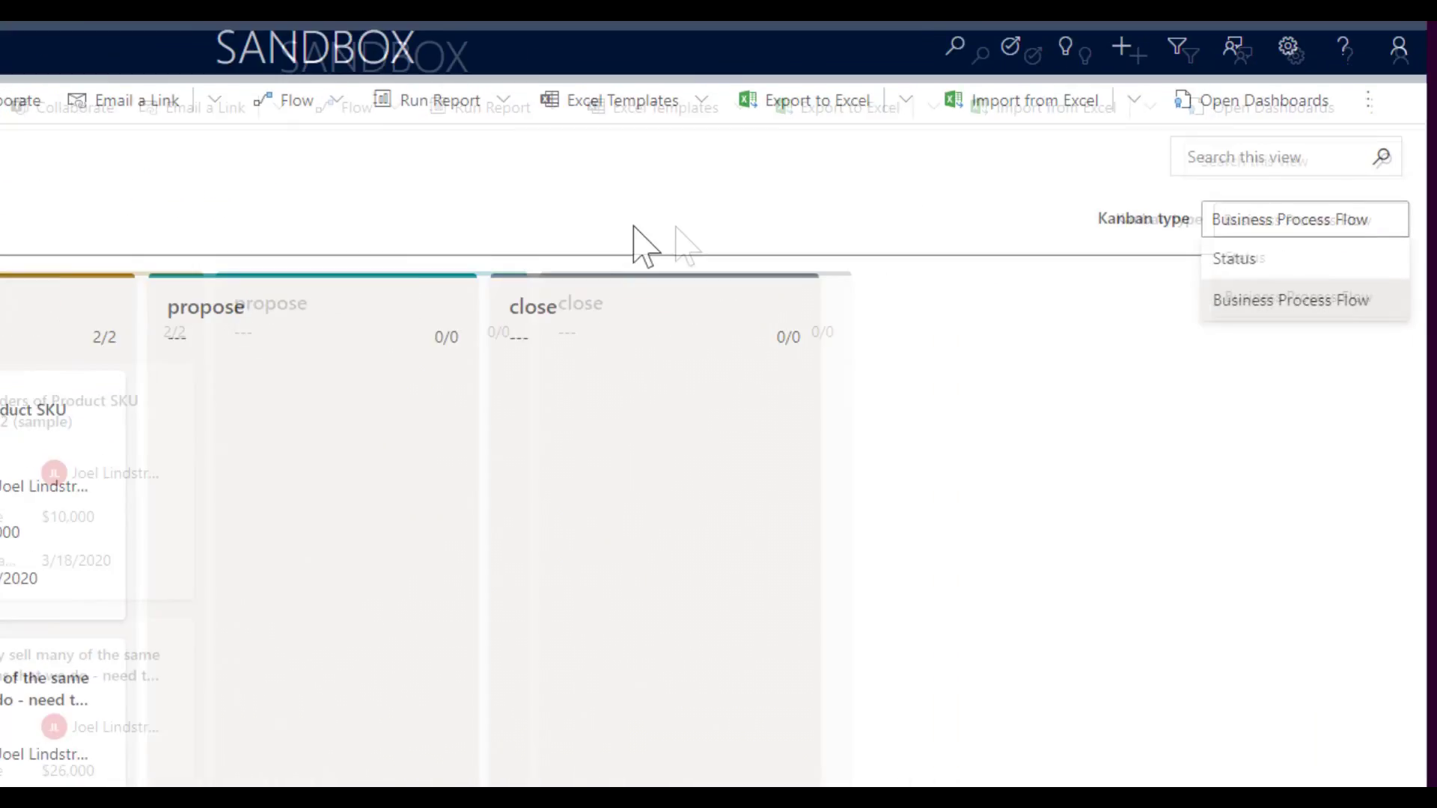
Step: Switch the Kanban board type from business process stage to Status
click(923, 228)
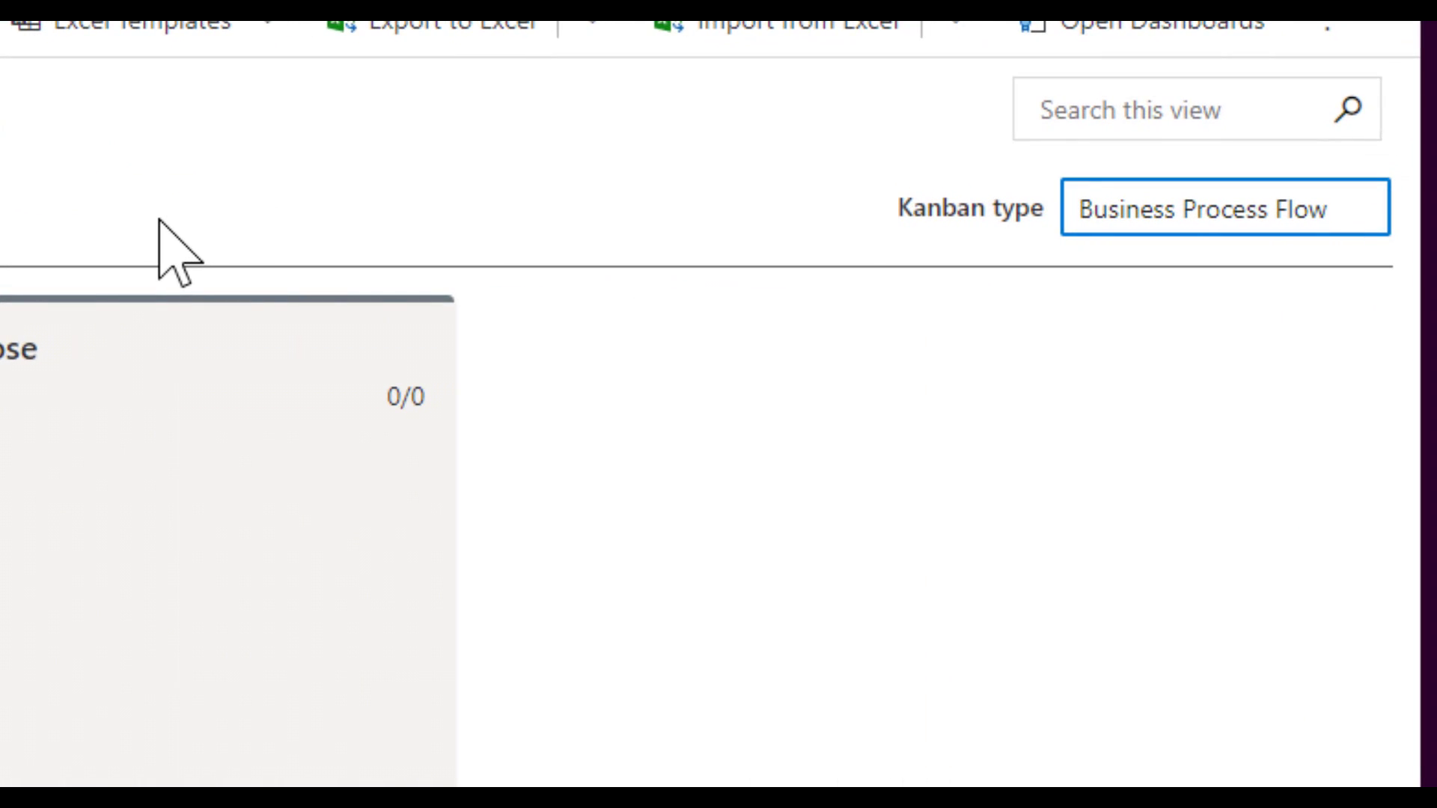
click(1184, 230)
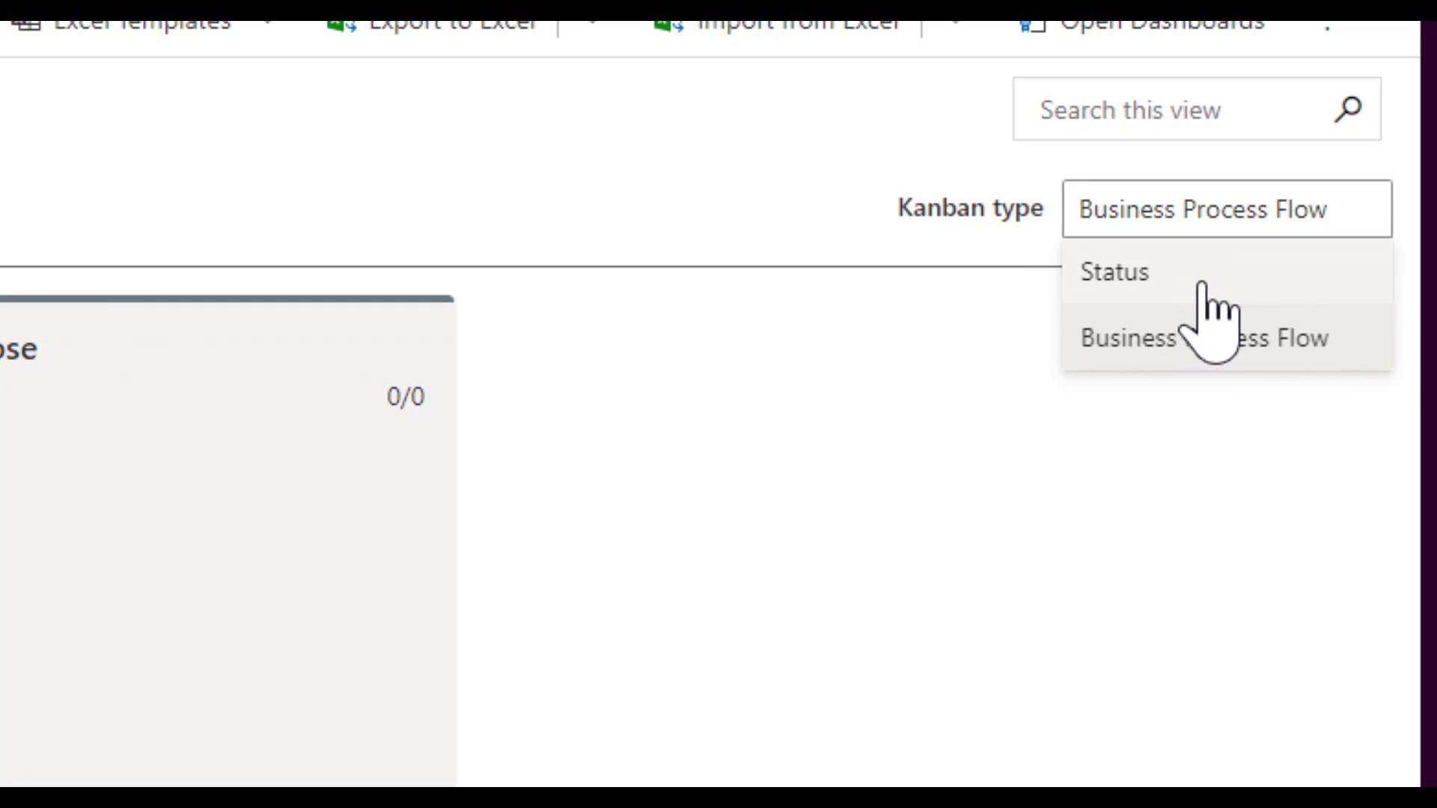
click(1202, 285)
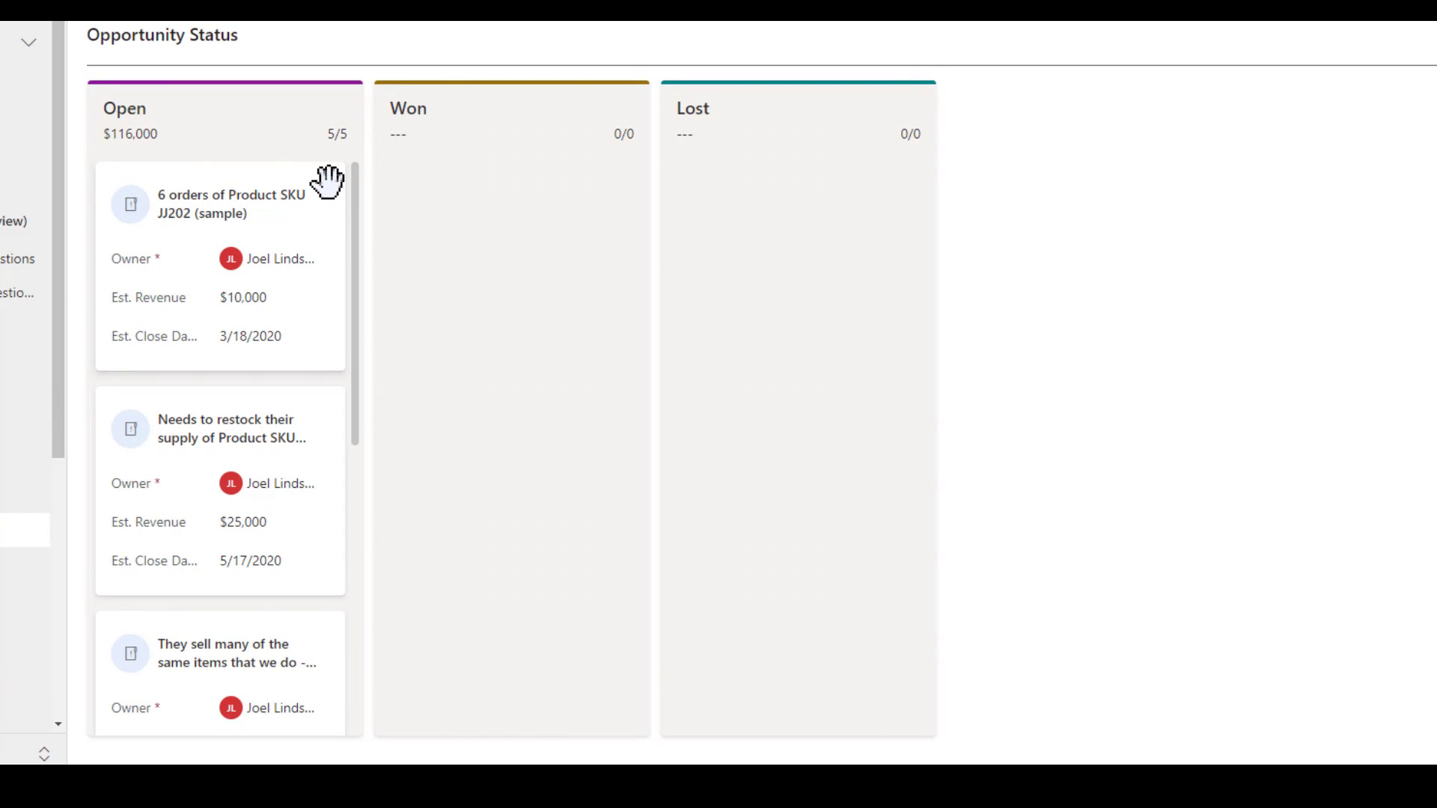
drag(327, 182, 911, 202)
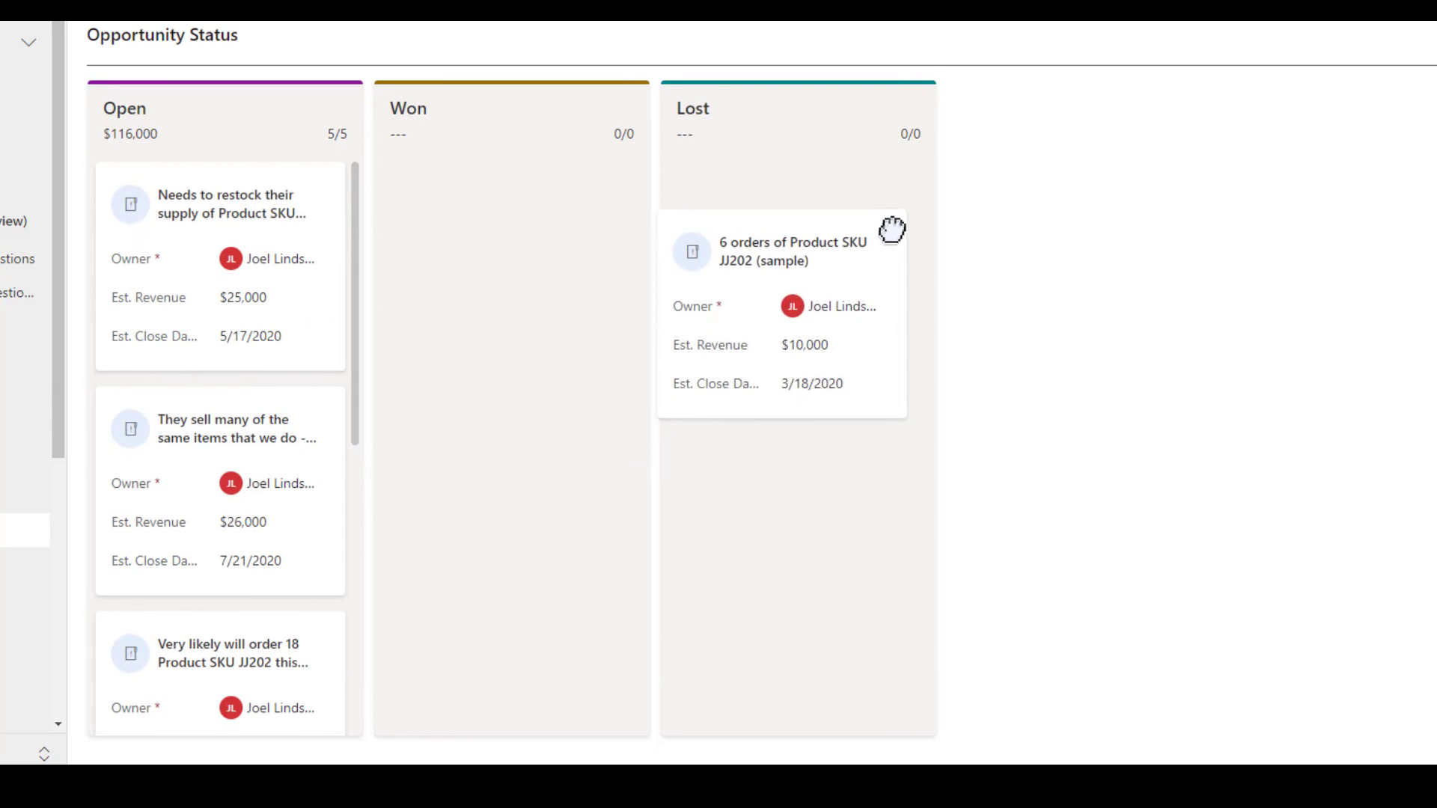
drag(912, 202, 912, 202)
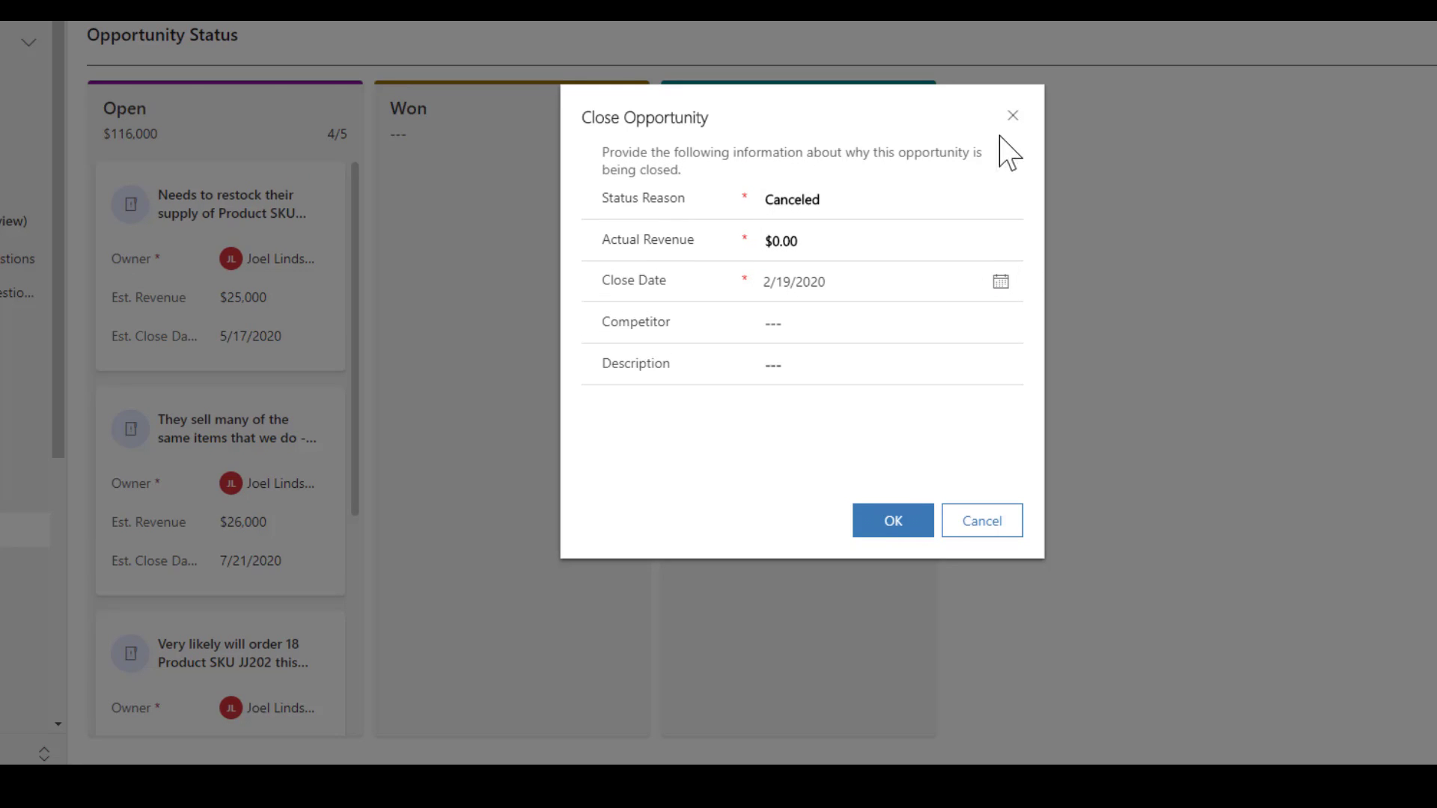
click(990, 533)
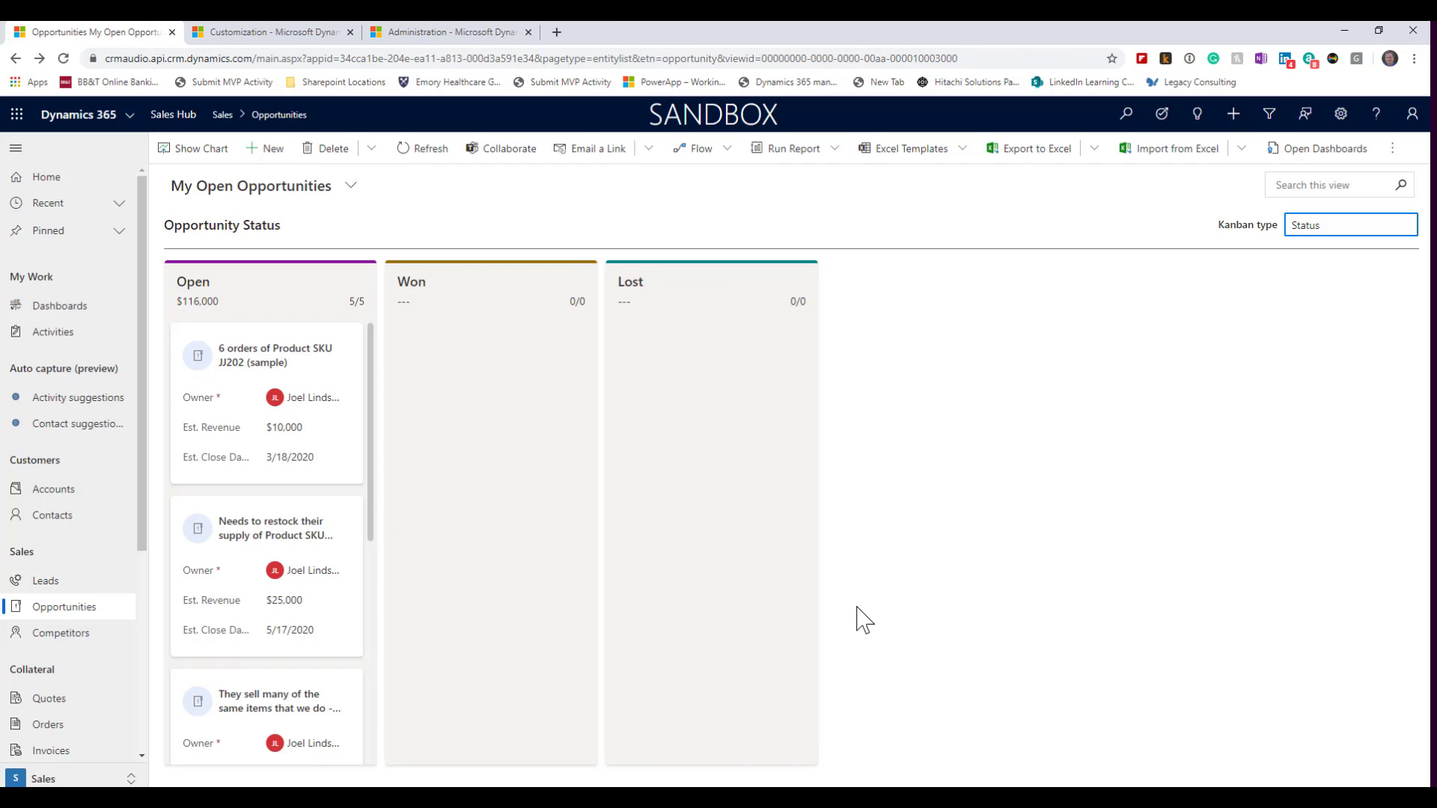
Step: Show the Kanban type options: Status and Business Process Flow
click(1349, 232)
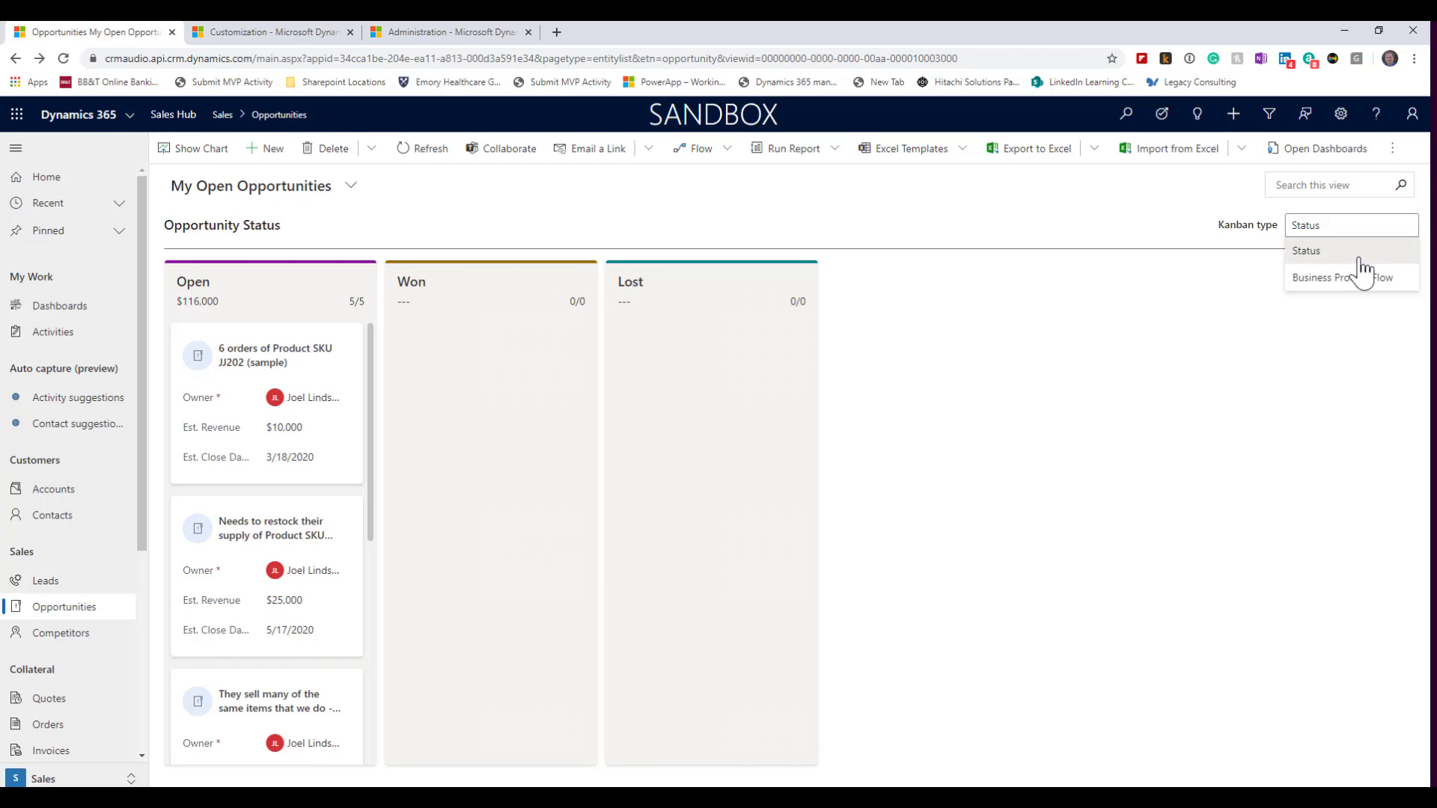